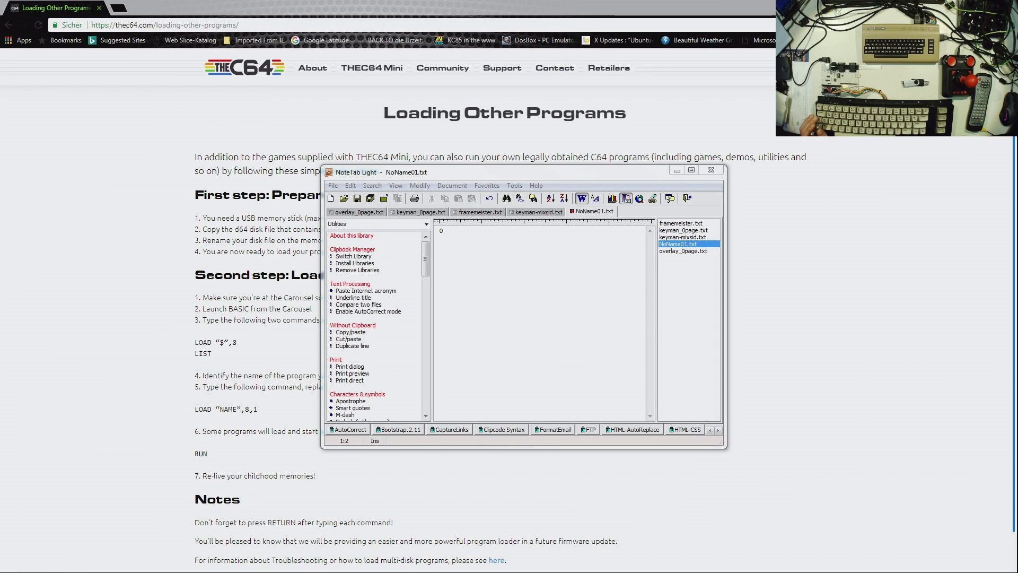
pyautogui.click(533, 304)
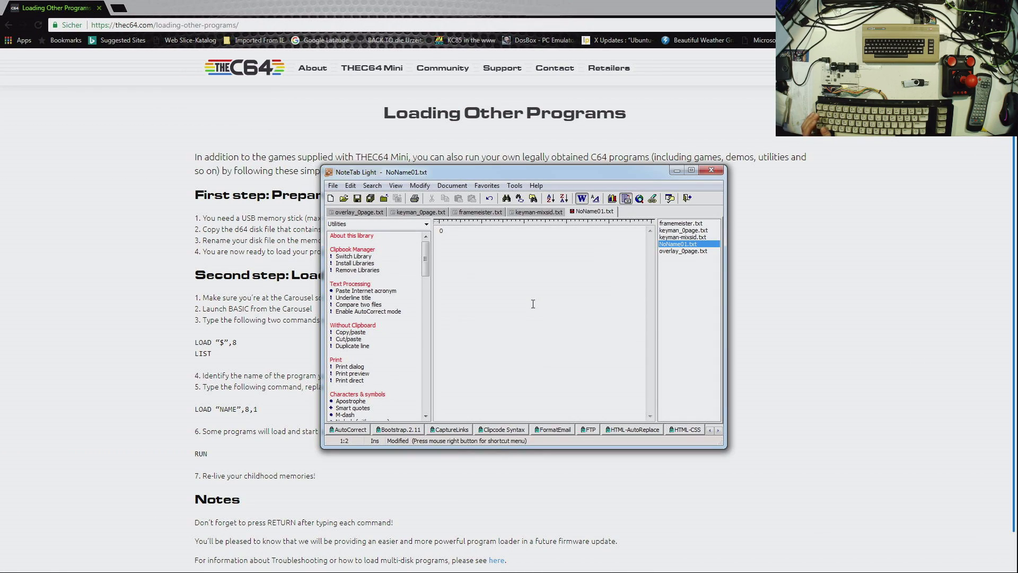
pyautogui.press('BackSpace')
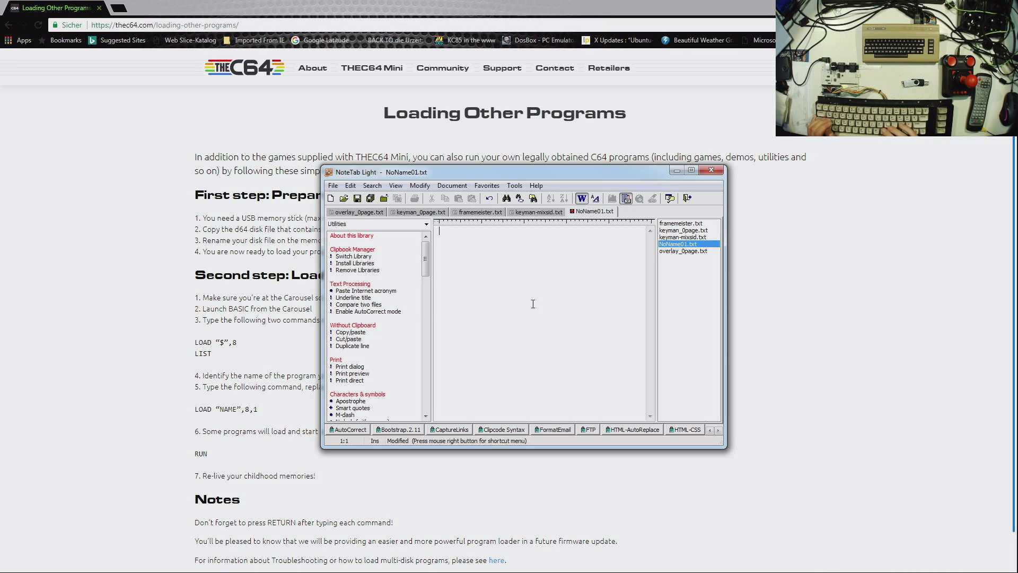
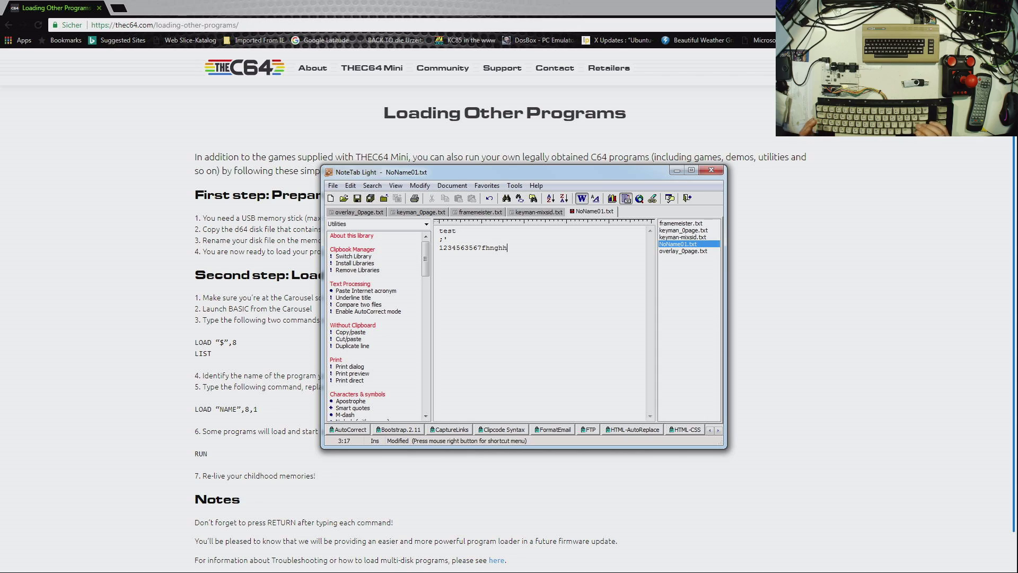
pyautogui.press('Return')
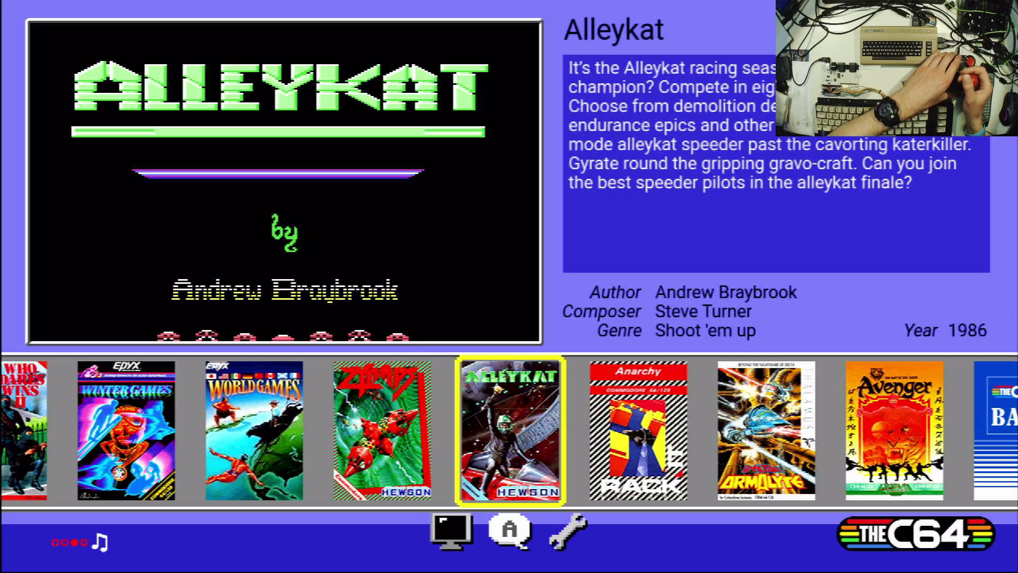
# Step: Highlight the BASIC tile on the carousel and launch it
pyautogui.press('Right')
pyautogui.press('Right')
pyautogui.press('Right')
pyautogui.press('Right')
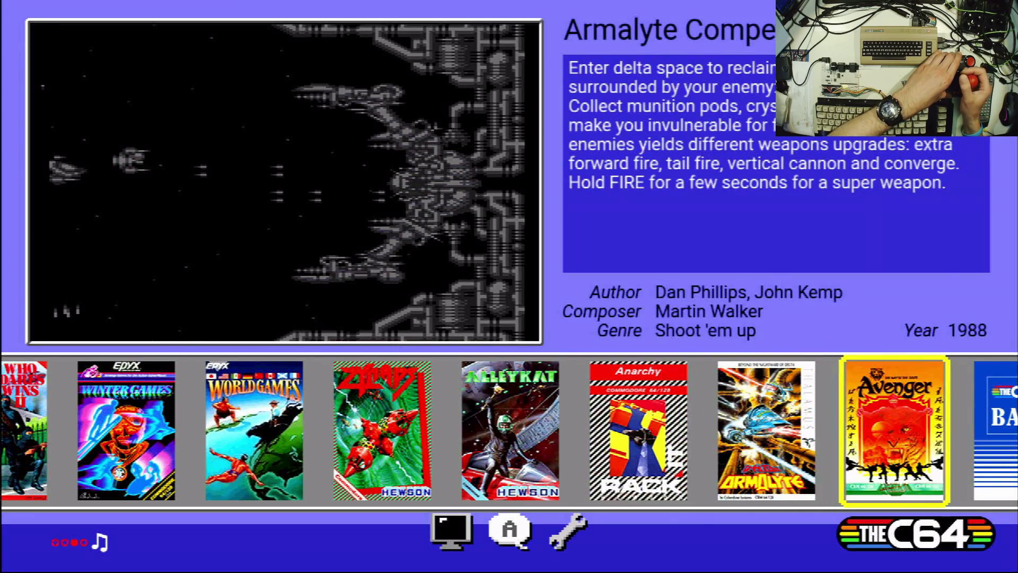
pyautogui.press('Left')
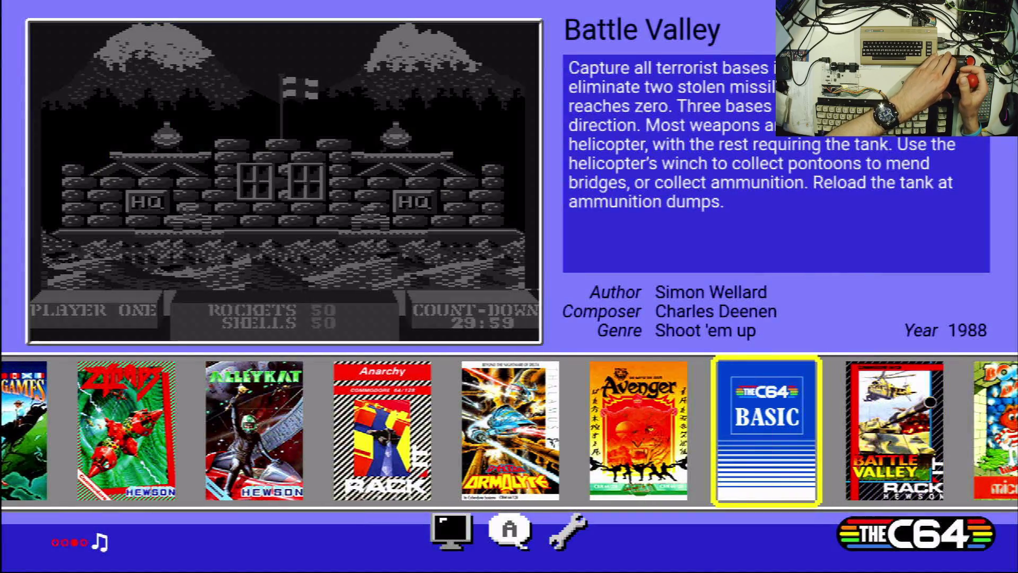
pyautogui.press('Return')
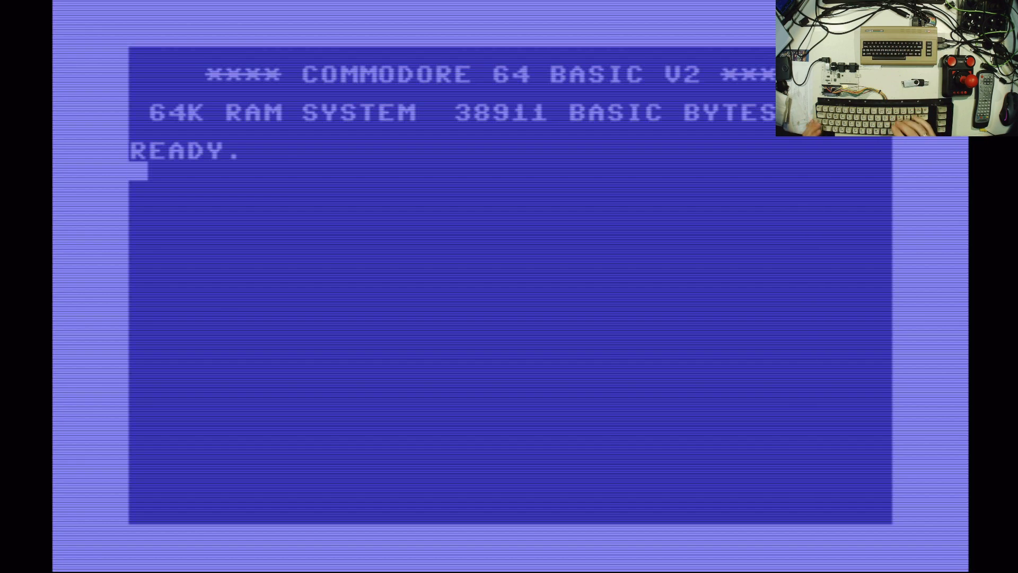
# Step: Type ASDASD and then ASDF at the READY prompt, erasing each
pyautogui.write('ASDASD')
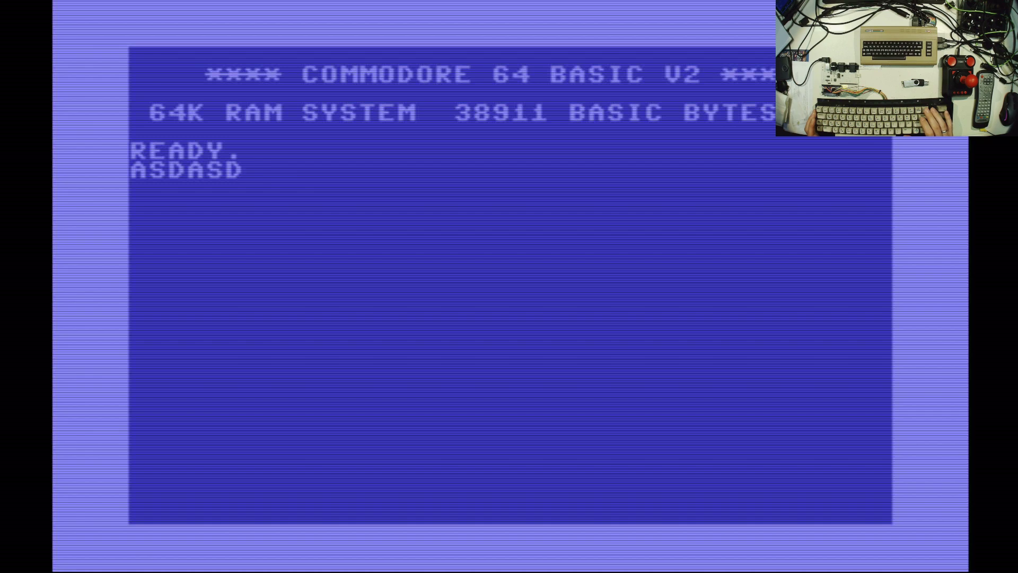
pyautogui.press('BackSpace')
pyautogui.press('BackSpace')
pyautogui.press('BackSpace')
pyautogui.press('BackSpace')
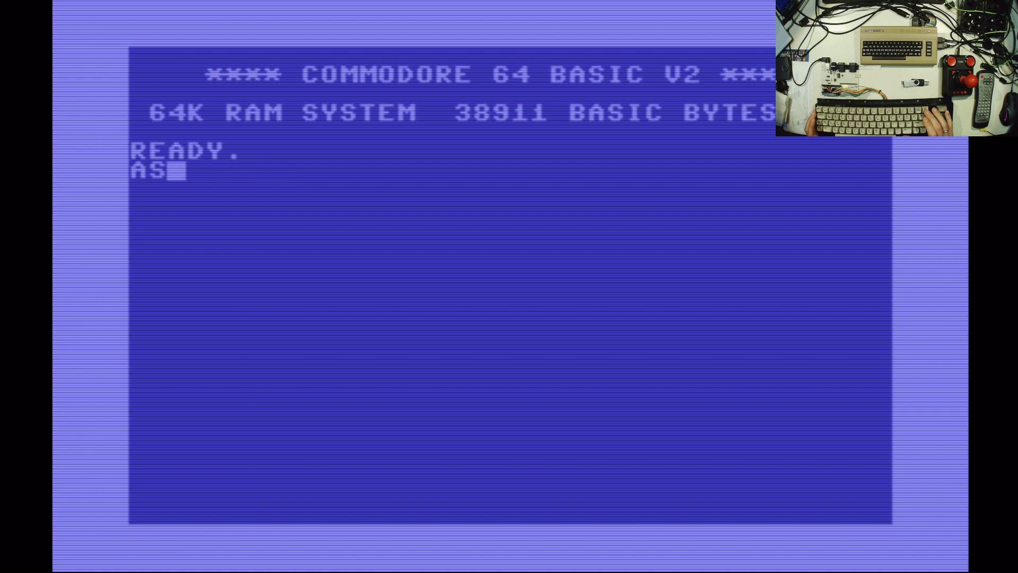
pyautogui.press('BackSpace')
pyautogui.press('BackSpace')
pyautogui.write('ASDF')
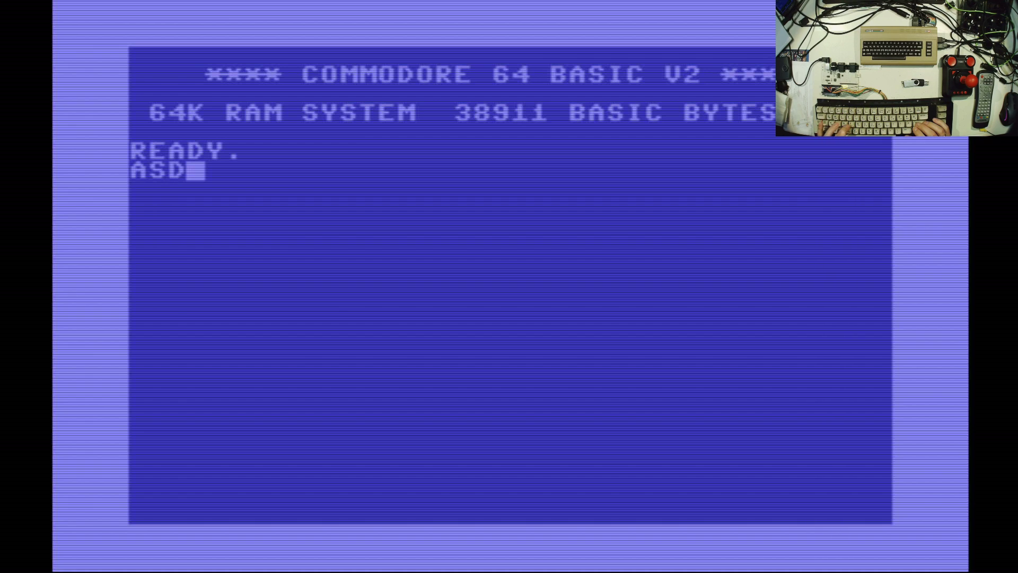
pyautogui.press('BackSpace')
pyautogui.press('BackSpace')
pyautogui.press('BackSpace')
pyautogui.press('BackSpace')
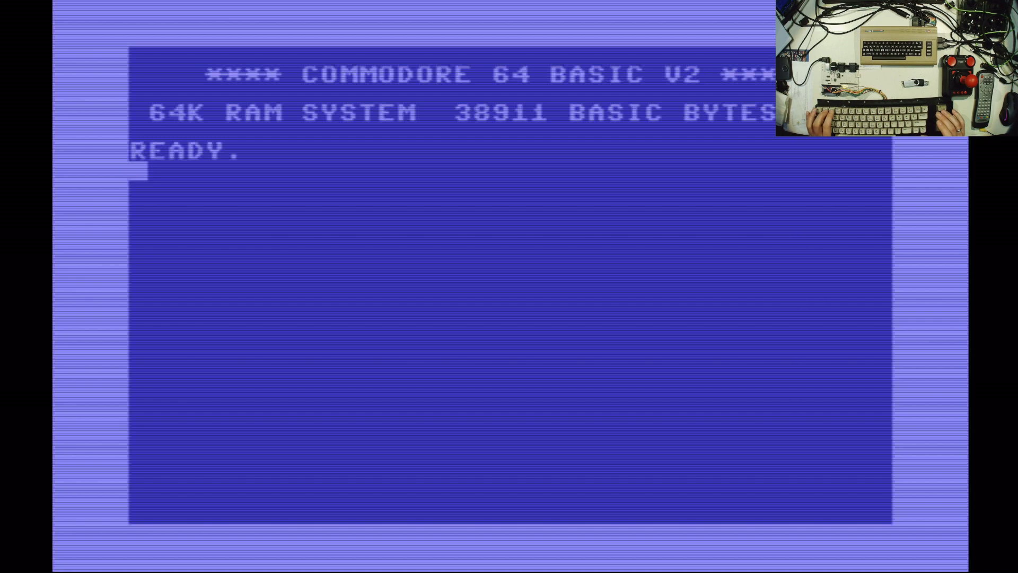
# Step: Try 123←, ;' and [] in turn, erasing them, then leave a double quote
pyautogui.write('123←')
pyautogui.press('BackSpace')
pyautogui.press('BackSpace')
pyautogui.press('BackSpace')
pyautogui.press('BackSpace')
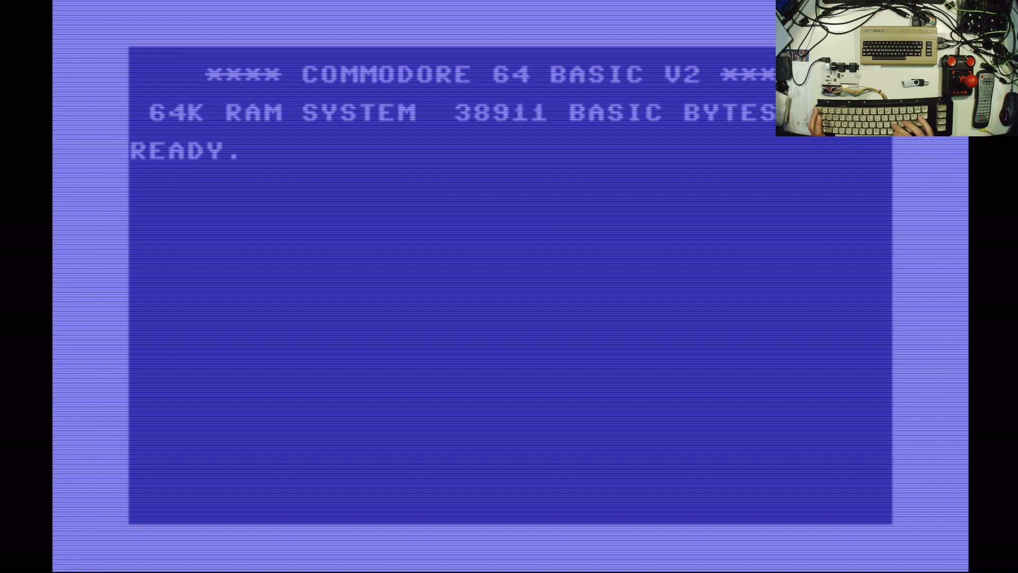
pyautogui.write(";'")
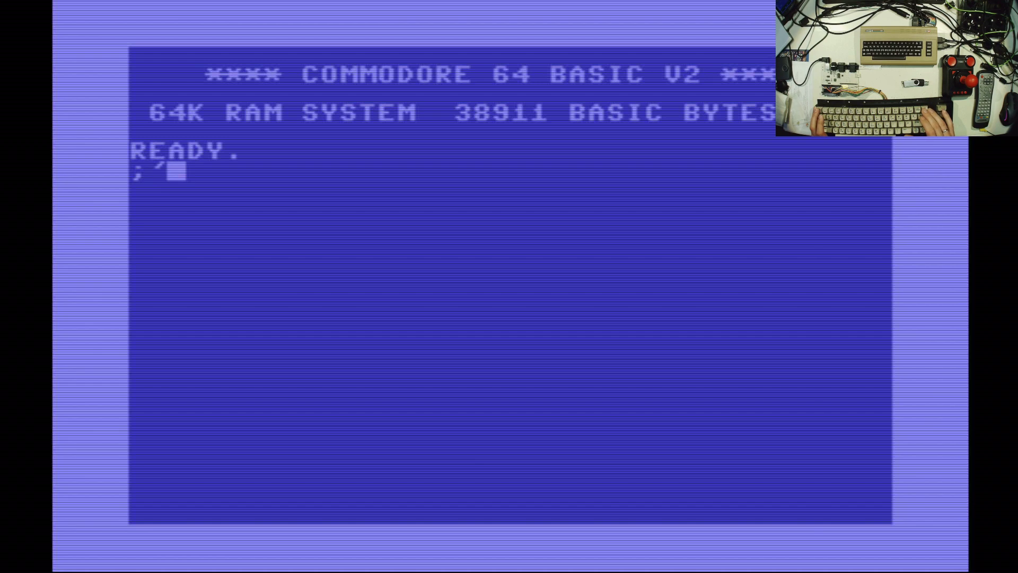
pyautogui.press('BackSpace')
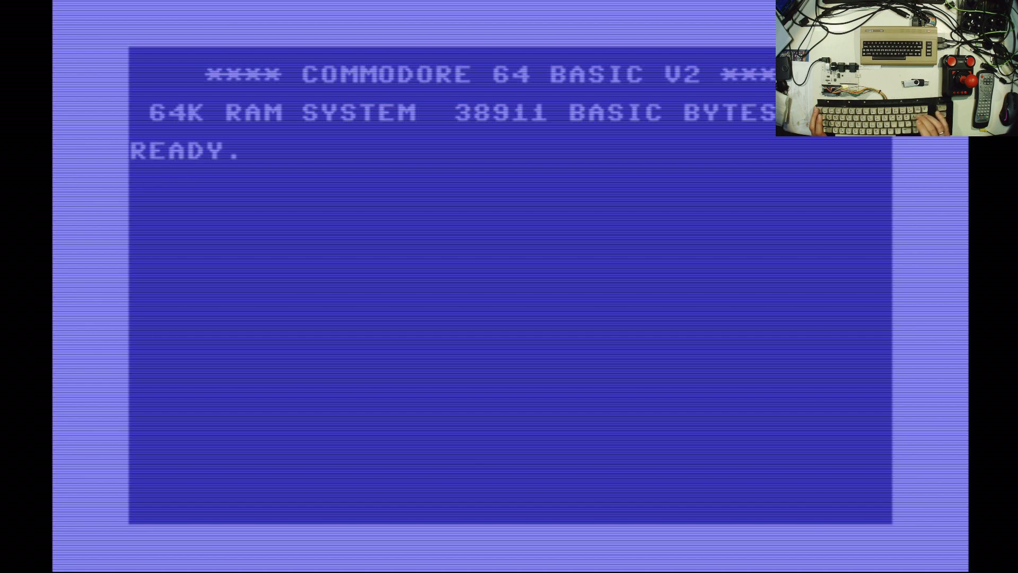
pyautogui.write('[]')
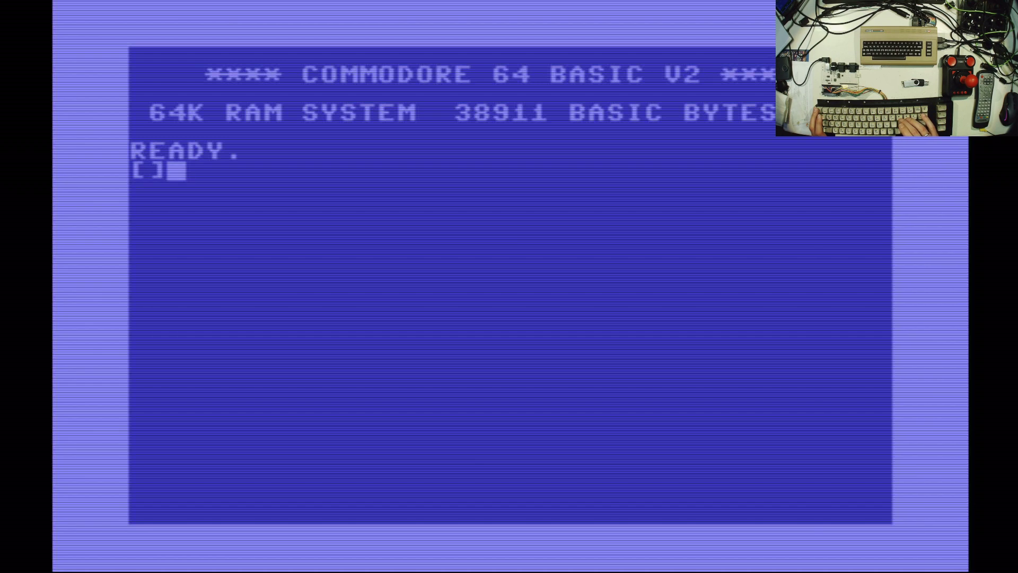
pyautogui.press('BackSpace')
pyautogui.press('BackSpace')
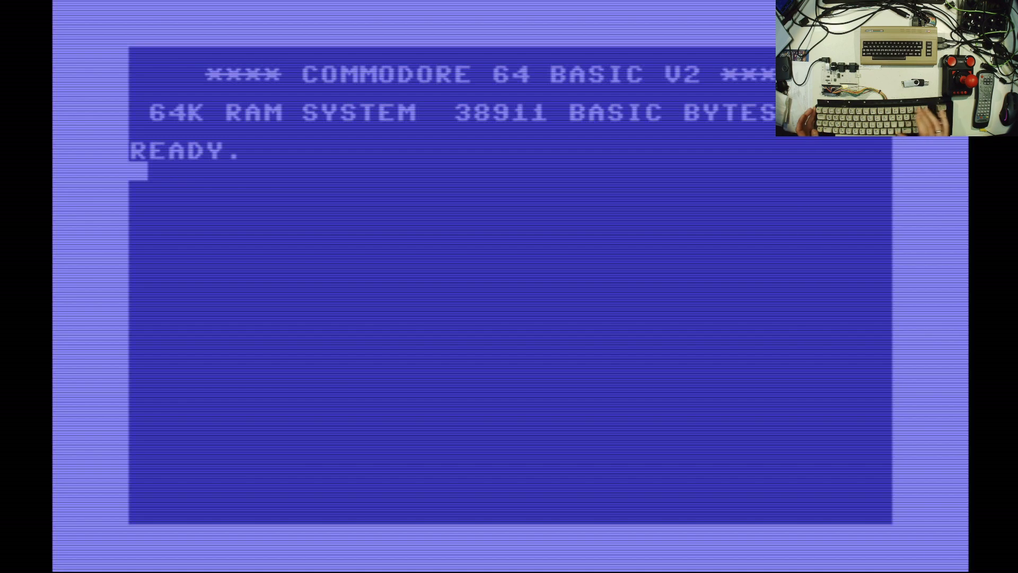
pyautogui.write('"')
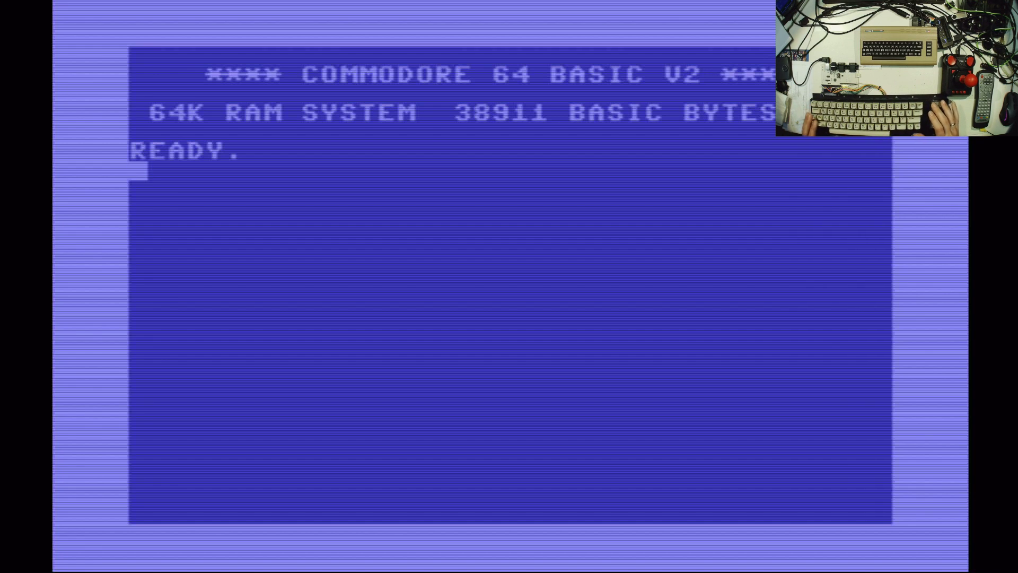
# Step: Load the disk directory with LOAD "$",8, list it, and cursor up into the listing
pyautogui.write('lO"')
pyautogui.write('$"')
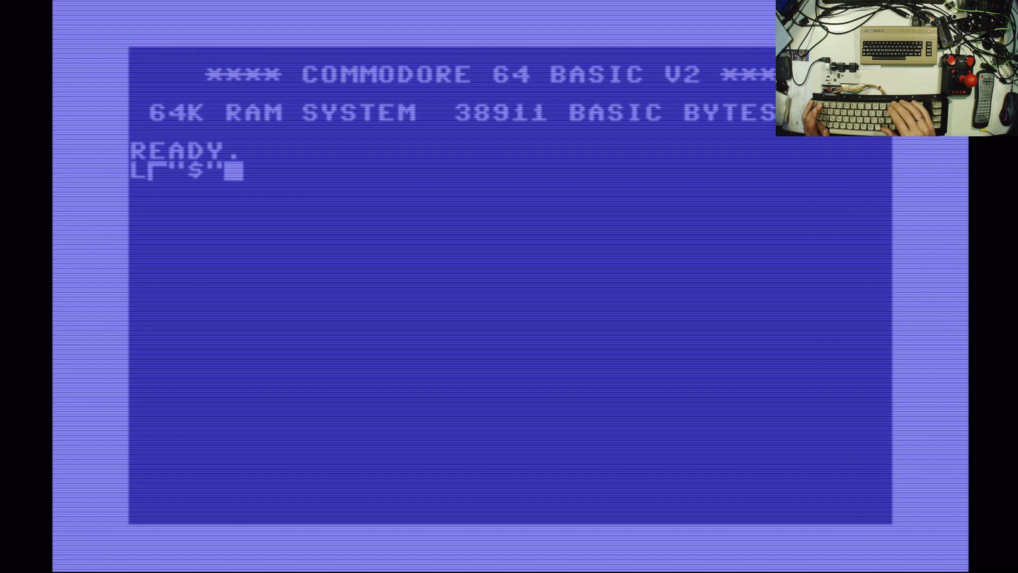
pyautogui.write(',8')
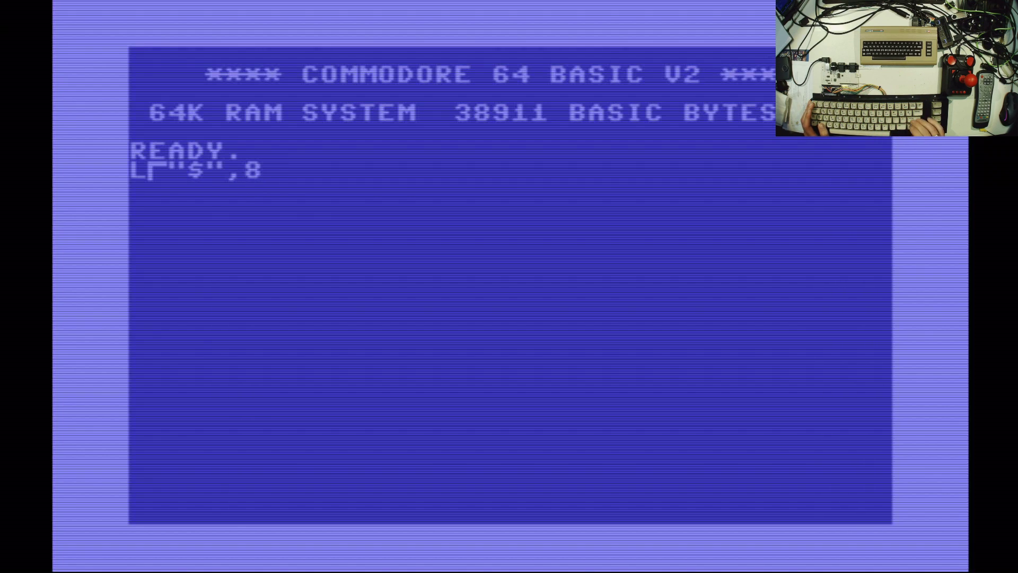
pyautogui.press('Return')
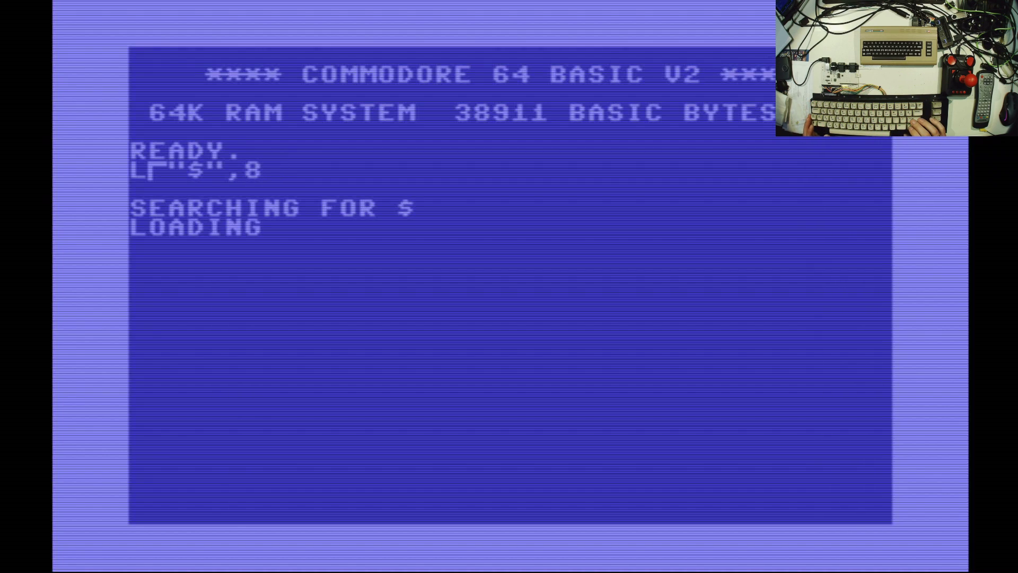
pyautogui.write('lI')
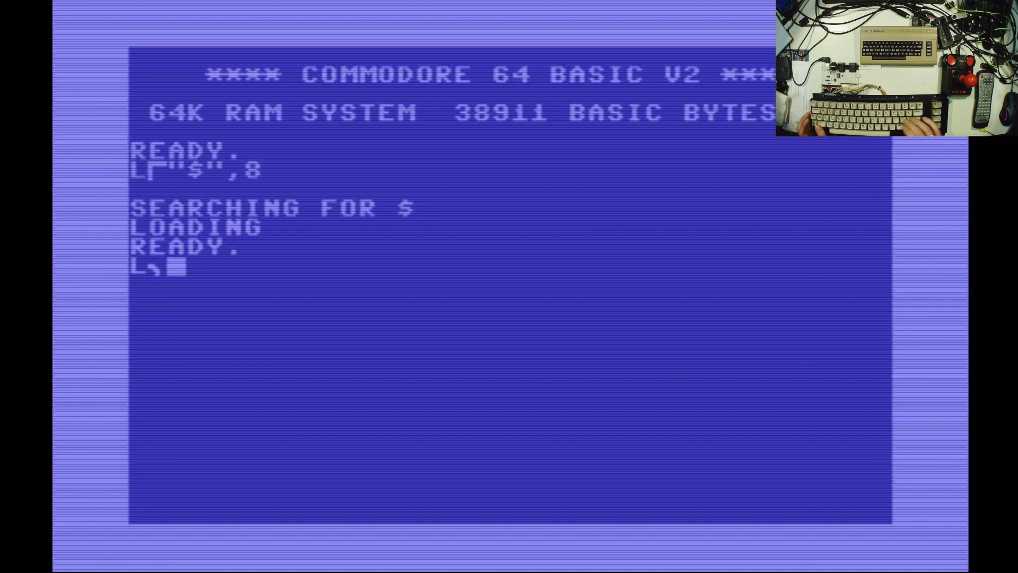
pyautogui.press('Return')
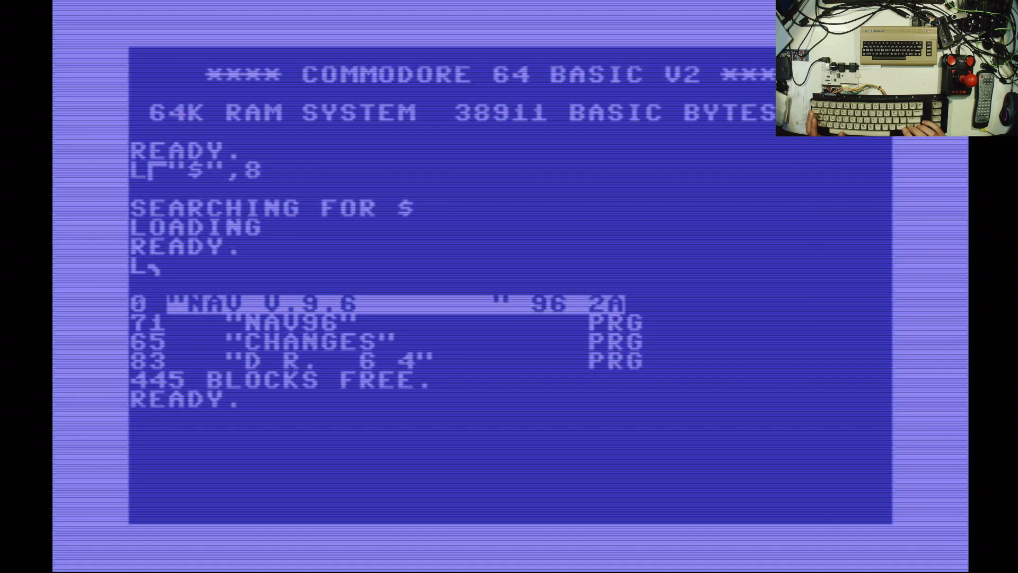
pyautogui.press('Up')
pyautogui.press('Up')
pyautogui.press('Up')
pyautogui.press('Up')
pyautogui.press('Up')
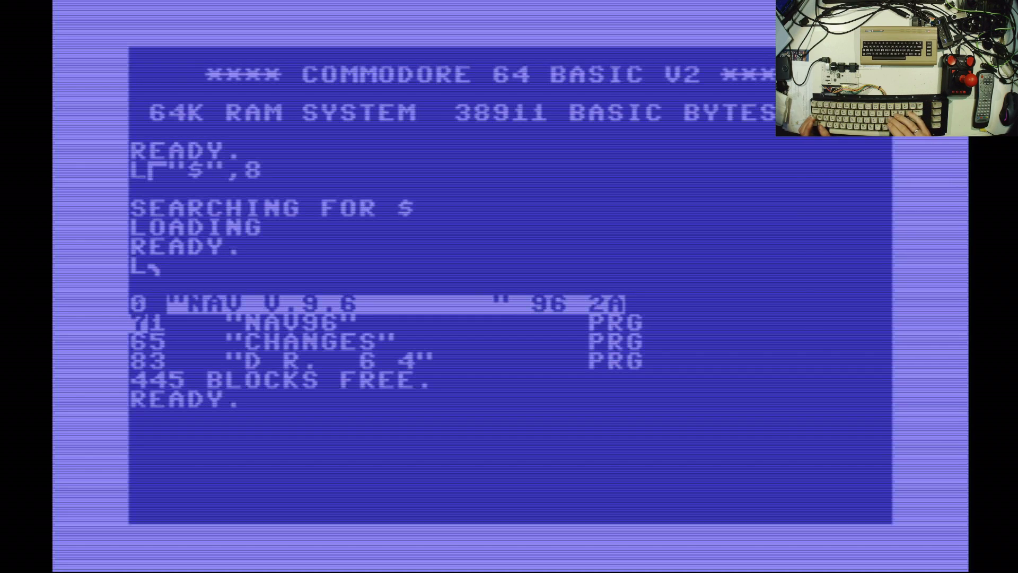
# Step: Overtype the NAV96 directory line as LOAD "NAV96",8: to load it, then enter RUN
pyautogui.write('LOAD')
pyautogui.press('Right')
pyautogui.press('Right')
pyautogui.press('Right')
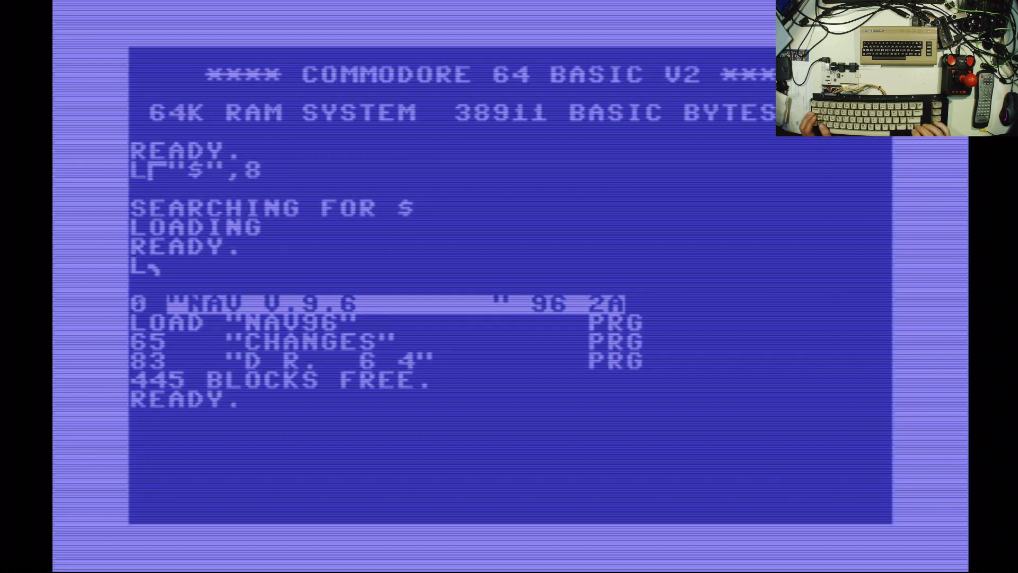
pyautogui.press('Left')
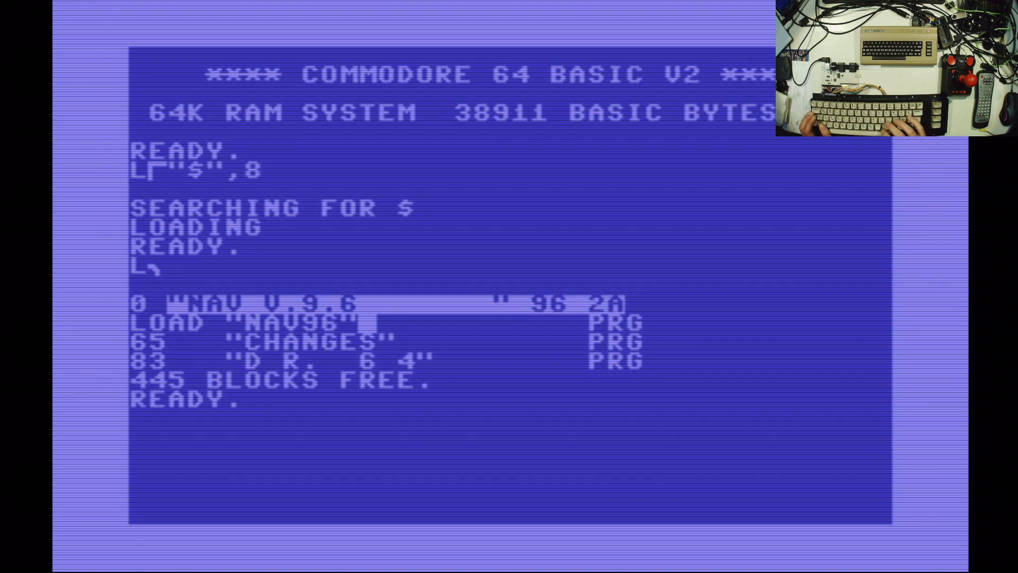
pyautogui.write(',8')
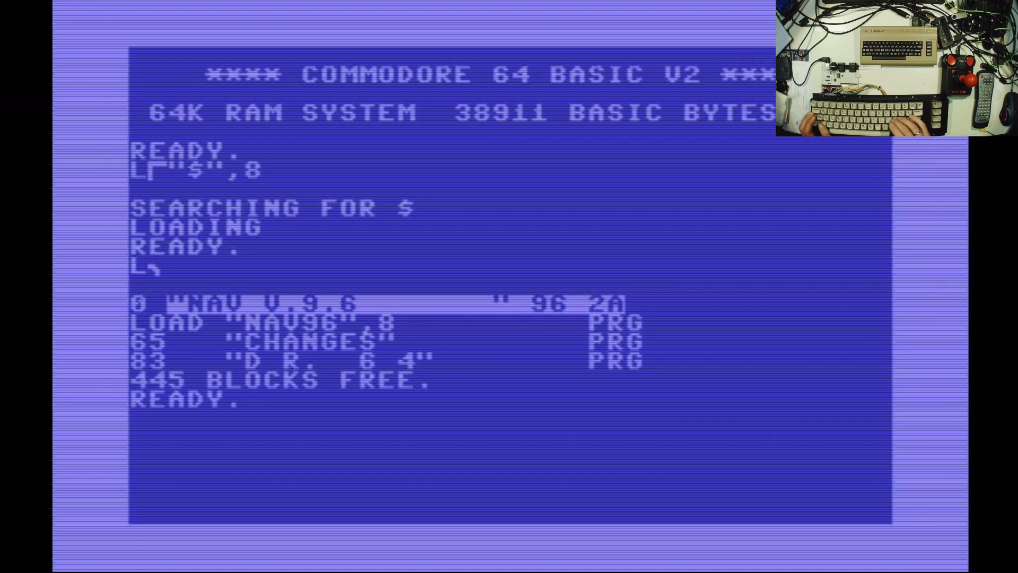
pyautogui.write(';:')
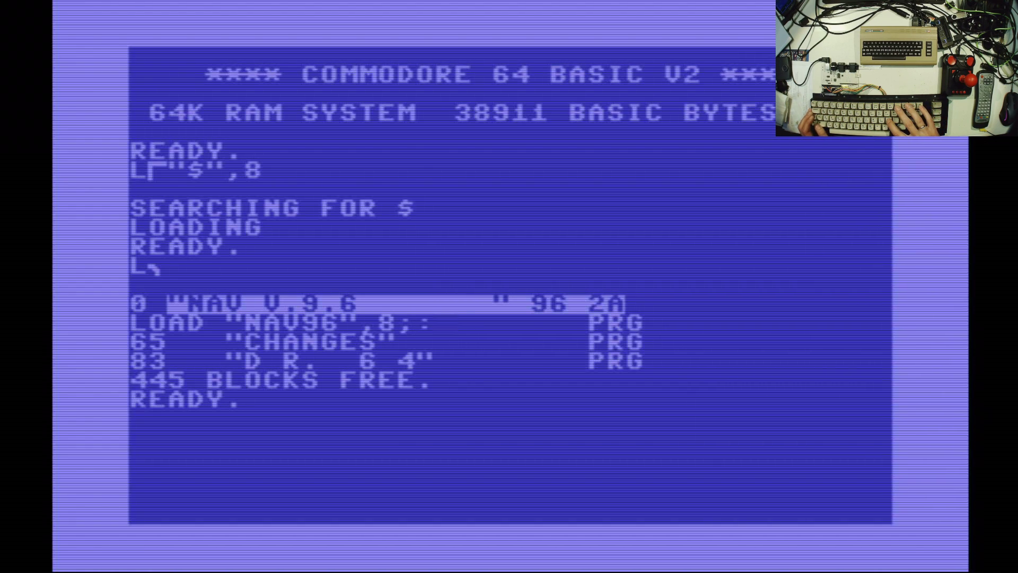
pyautogui.press('BackSpace')
pyautogui.write(':')
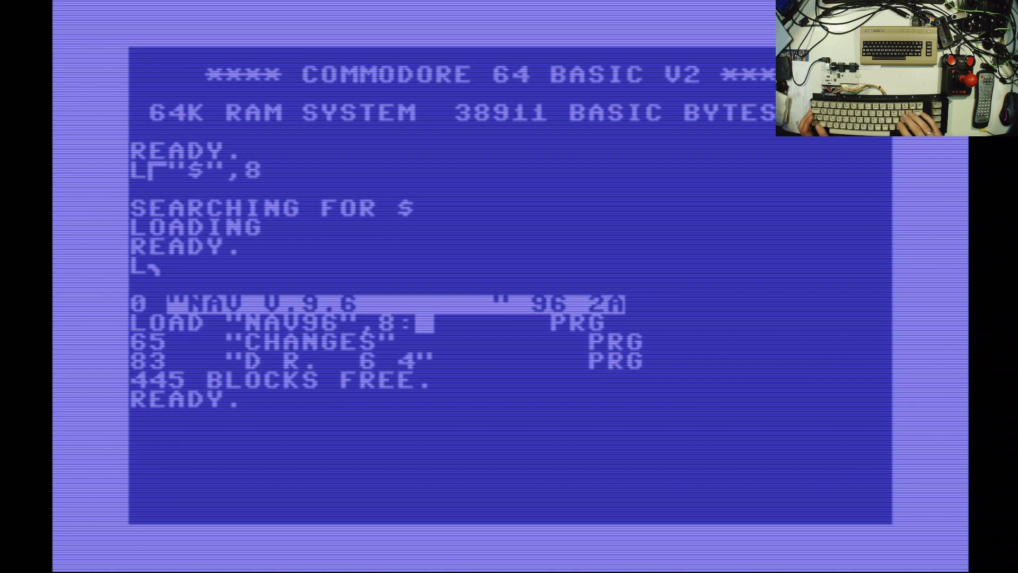
pyautogui.press('Return')
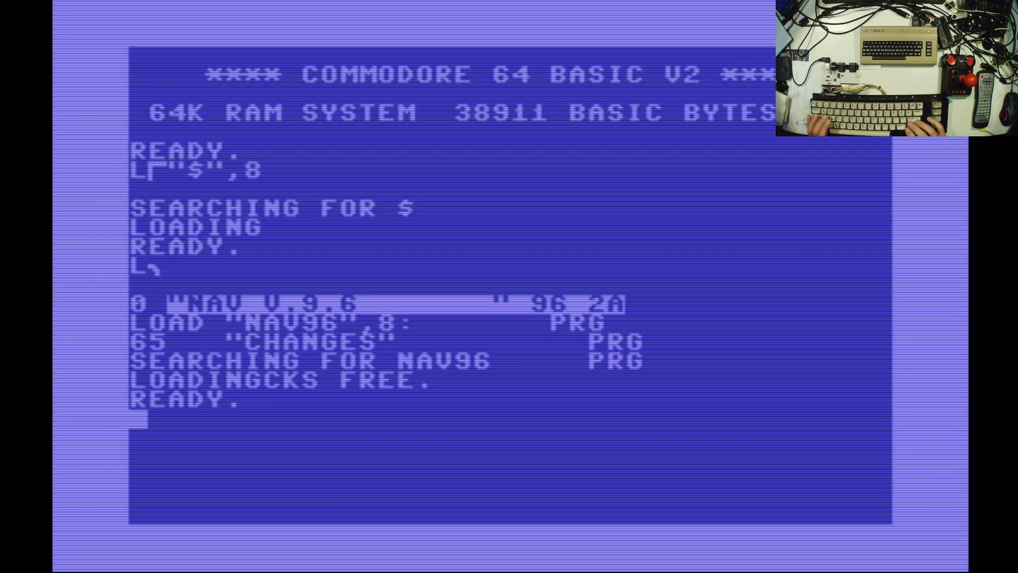
pyautogui.write('RUN')
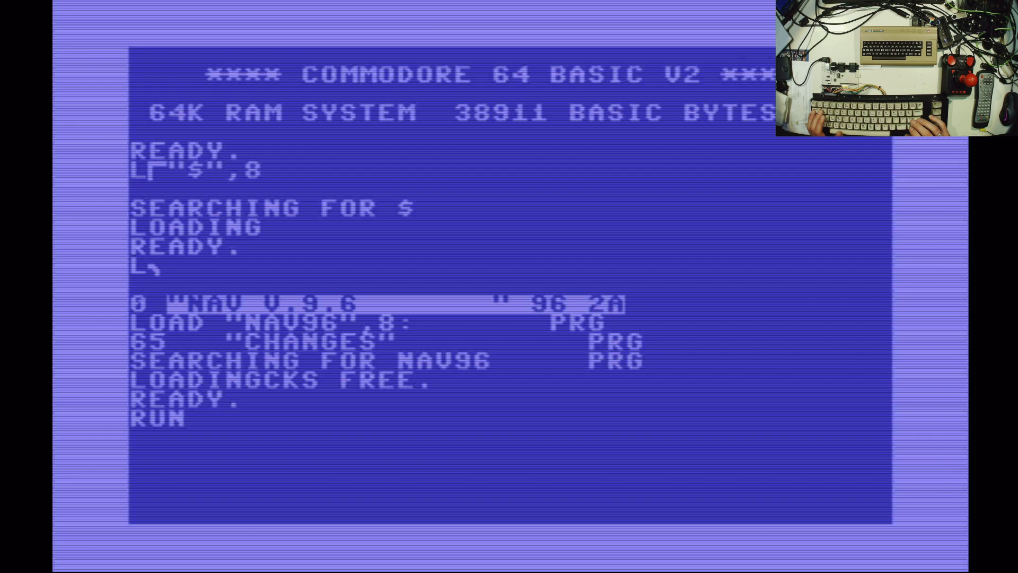
# Step: Run NAV, jump Home in the file list, and reload the drive 8 directory
pyautogui.press('Return')
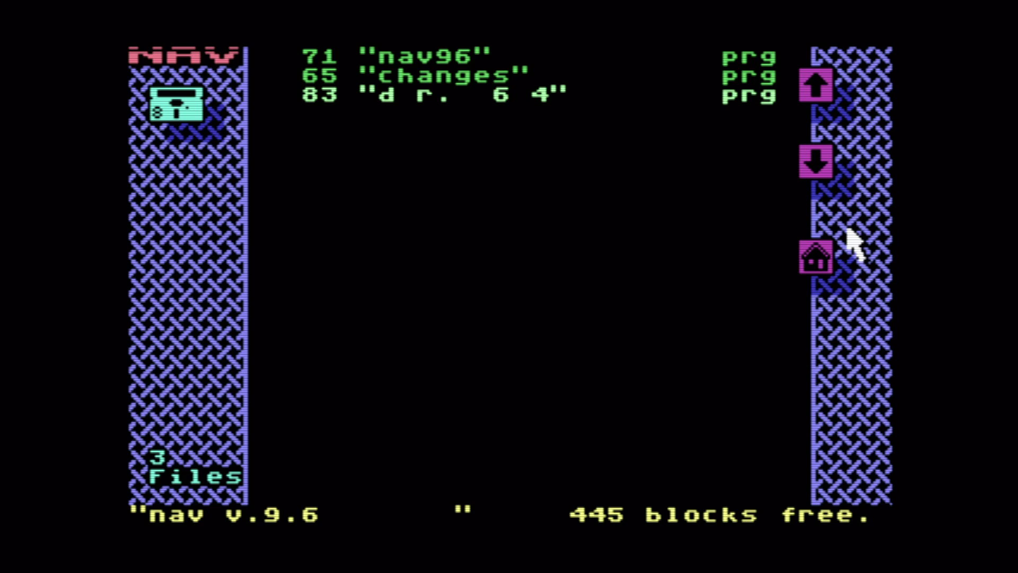
pyautogui.click(829, 250)
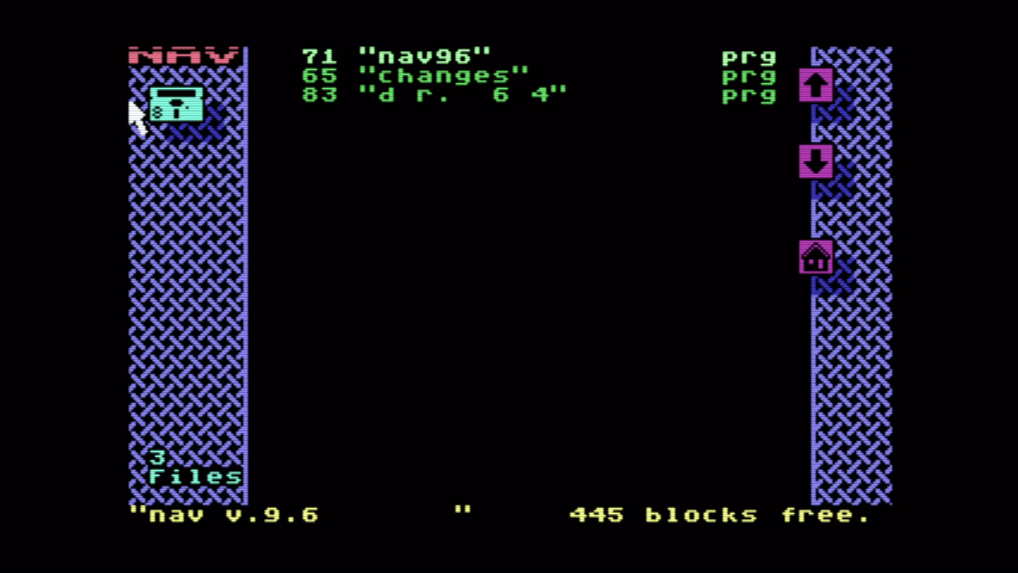
pyautogui.click(161, 114)
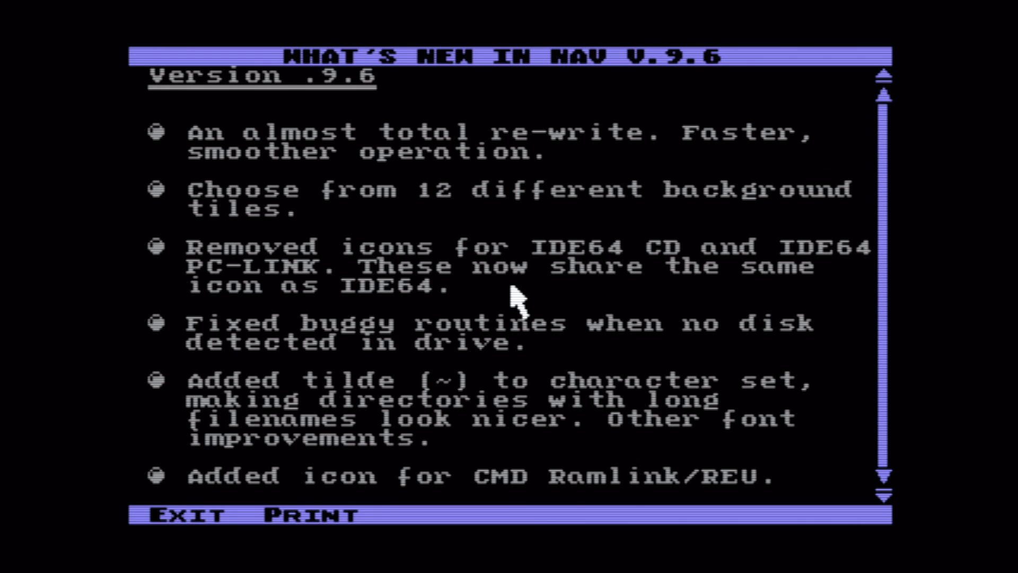
# Step: Scroll the What's New in NAV v.9.6 text down to the People Who Helped credits
pyautogui.scroll(-9, 513, 297)
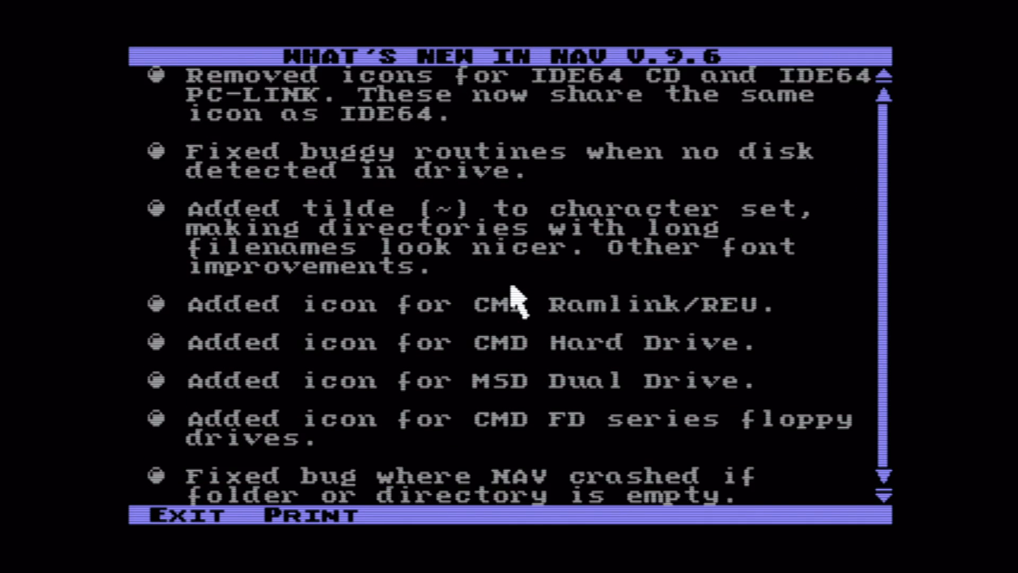
pyautogui.scroll(-10, 514, 289)
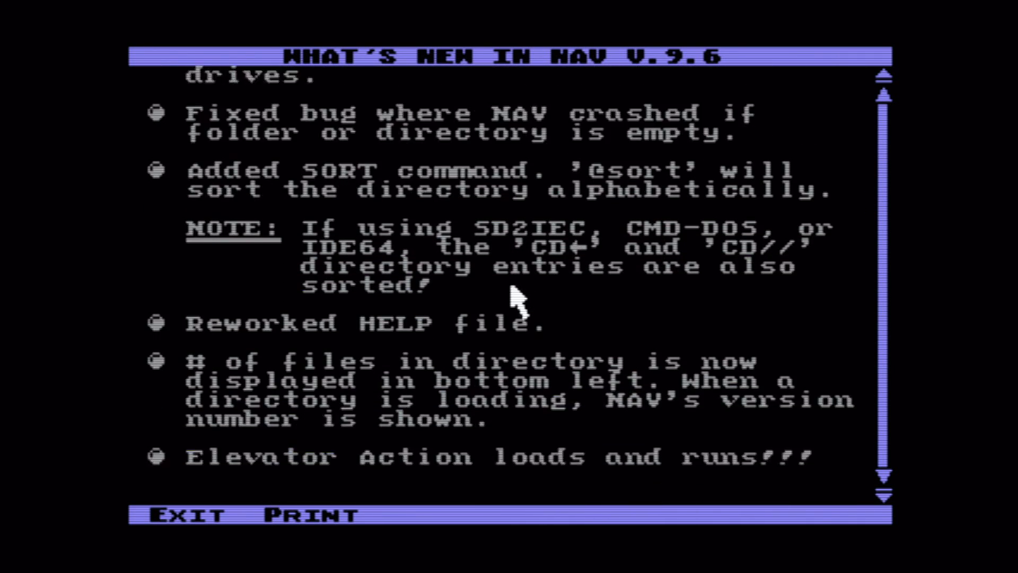
pyautogui.scroll(-4, 513, 297)
pyautogui.scroll(-10, 513, 297)
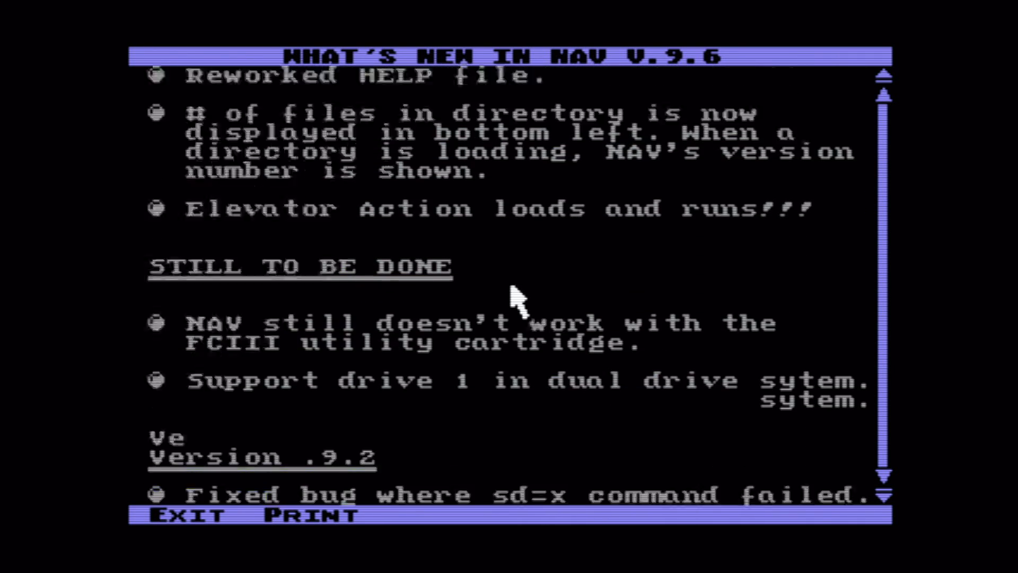
pyautogui.scroll(-1, 514, 297)
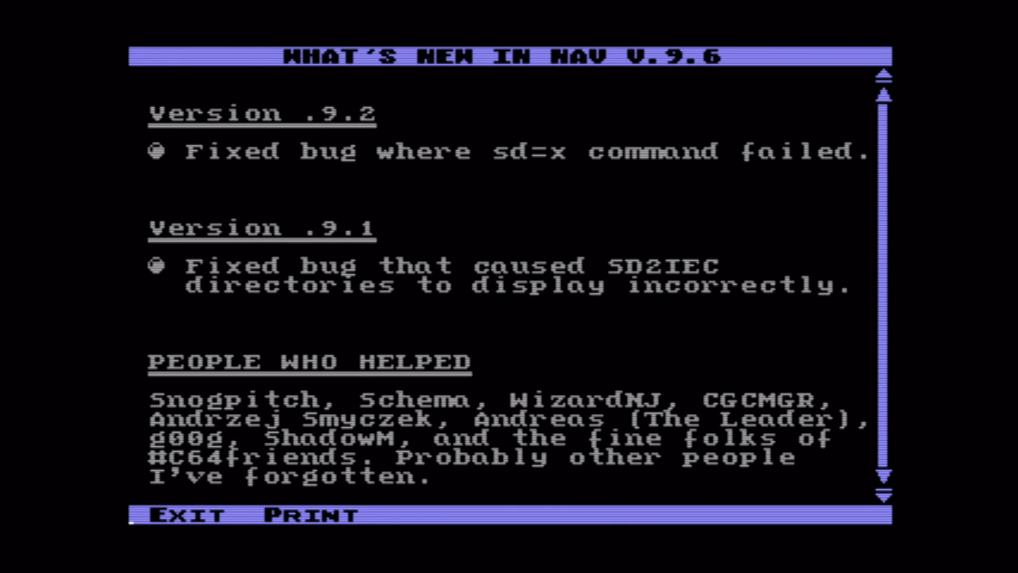
# Step: Exit the What's New notes and quit NAV back to the BASIC prompt
pyautogui.click(176, 513)
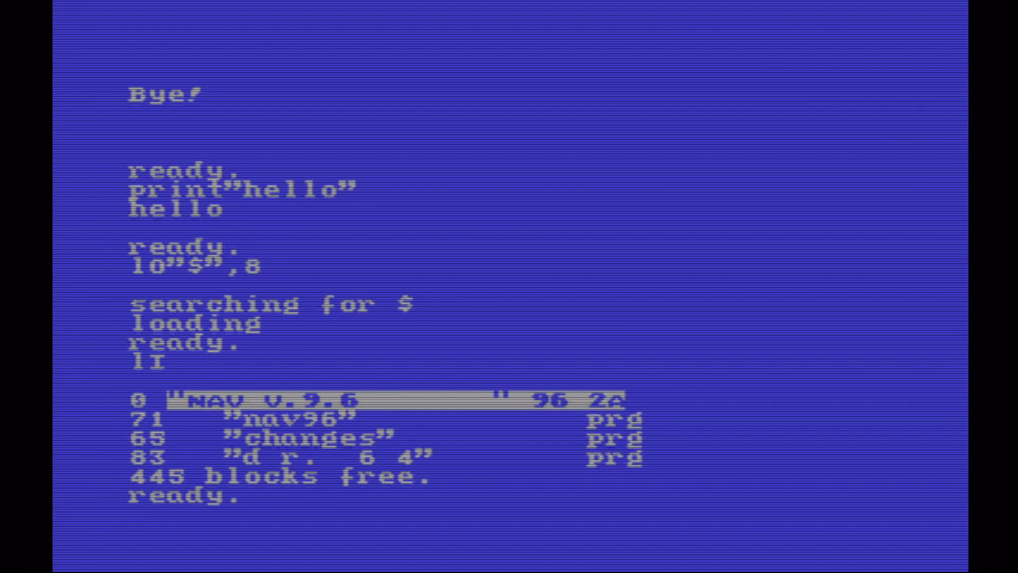
# Step: Cursor up to the nav96 line and overtype it as load "nav96",8: to reload it
pyautogui.press('Up')
pyautogui.press('Up')
pyautogui.press('Up')
pyautogui.press('Up')
pyautogui.write('load')
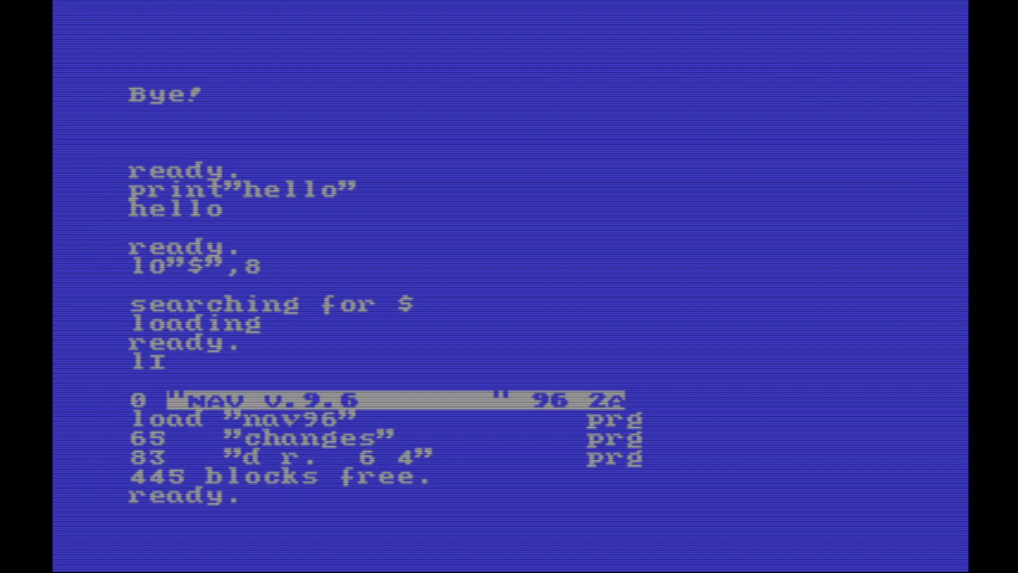
pyautogui.press('Right')
pyautogui.press('Right')
pyautogui.press('Right')
pyautogui.press('Right')
pyautogui.press('Right')
pyautogui.write(',8')
pyautogui.write(':')
pyautogui.press('Return')
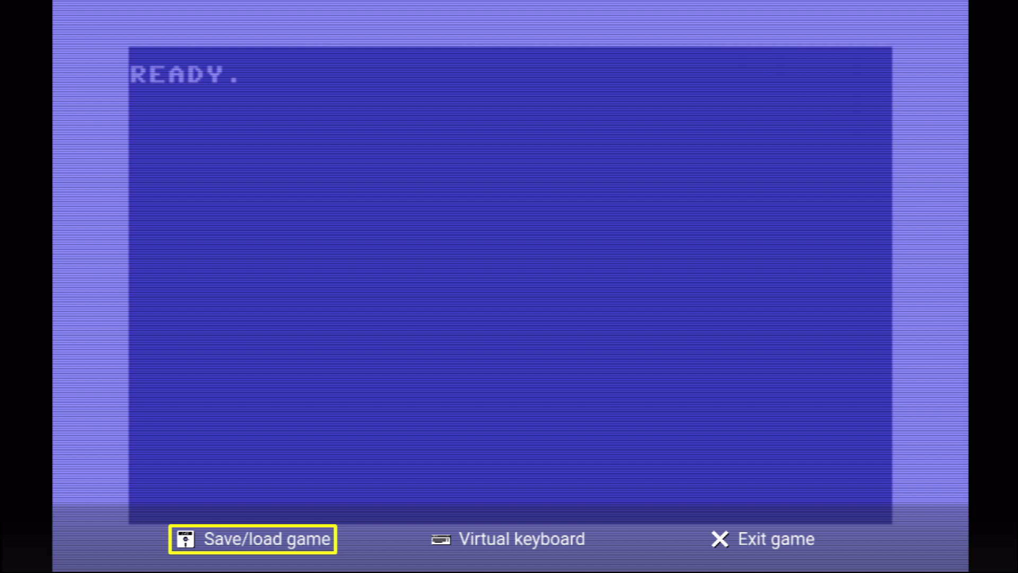
# Step: Choose Exit game in the emulator menu bar to close BASIC
pyautogui.press('Right')
pyautogui.press('Right')
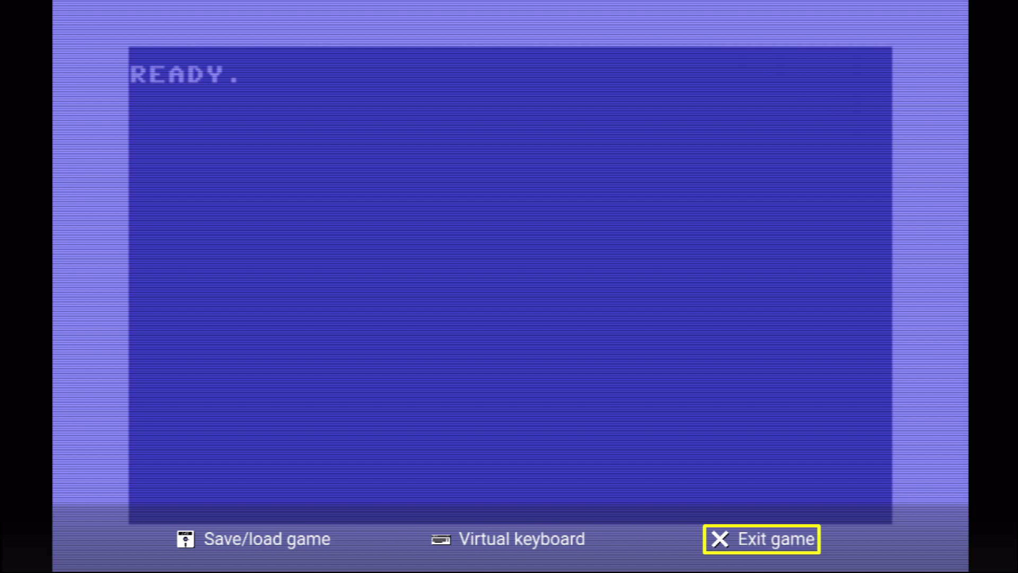
pyautogui.press('Return')
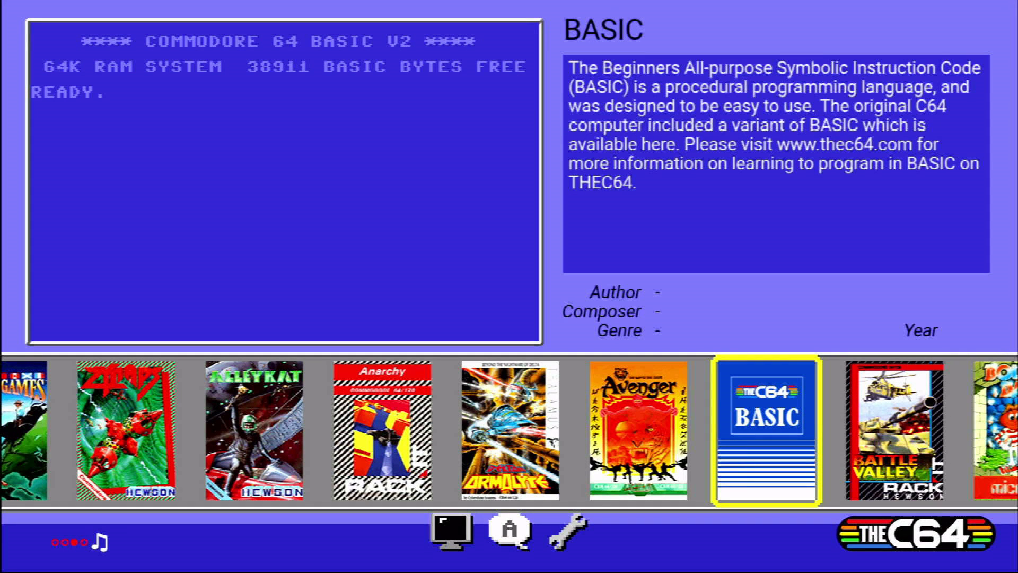
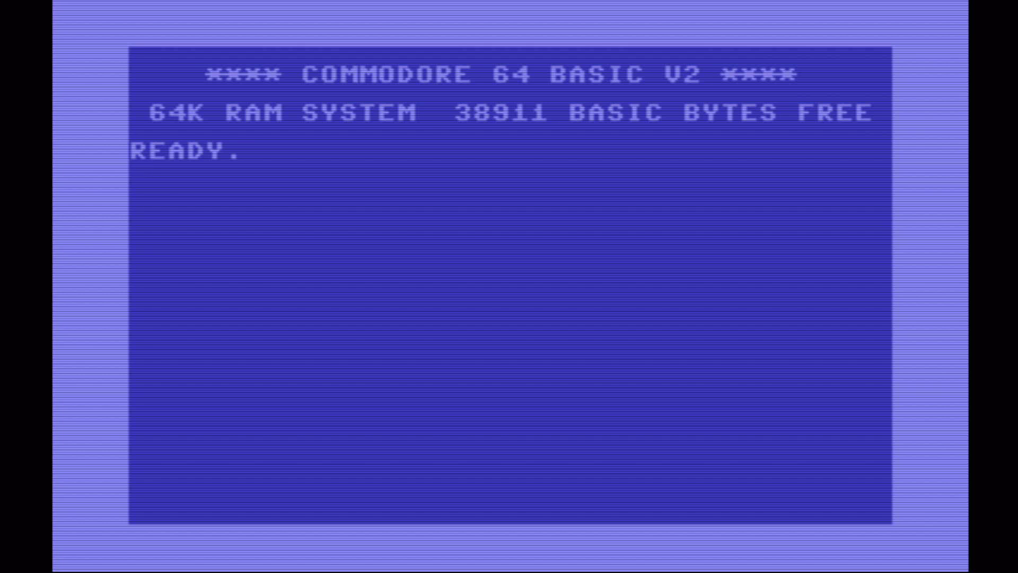
# Step: Load the disk directory with LOAD"$",8 and LIST it, showing NAV96, CHANGES, D R. 6 4 and 445 blocks free
pyautogui.write('LOAD"')
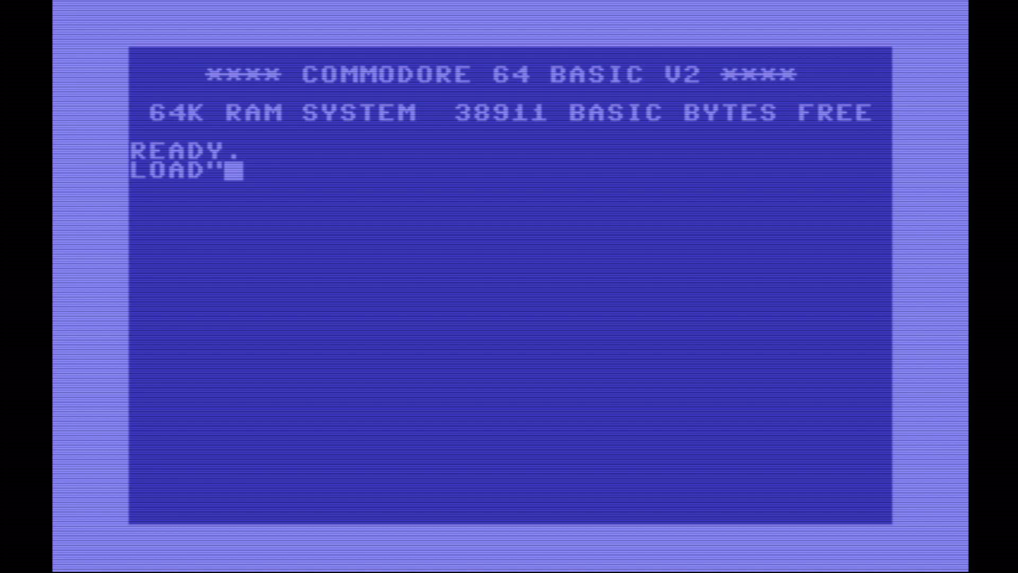
pyautogui.write('$",8')
pyautogui.press('Return')
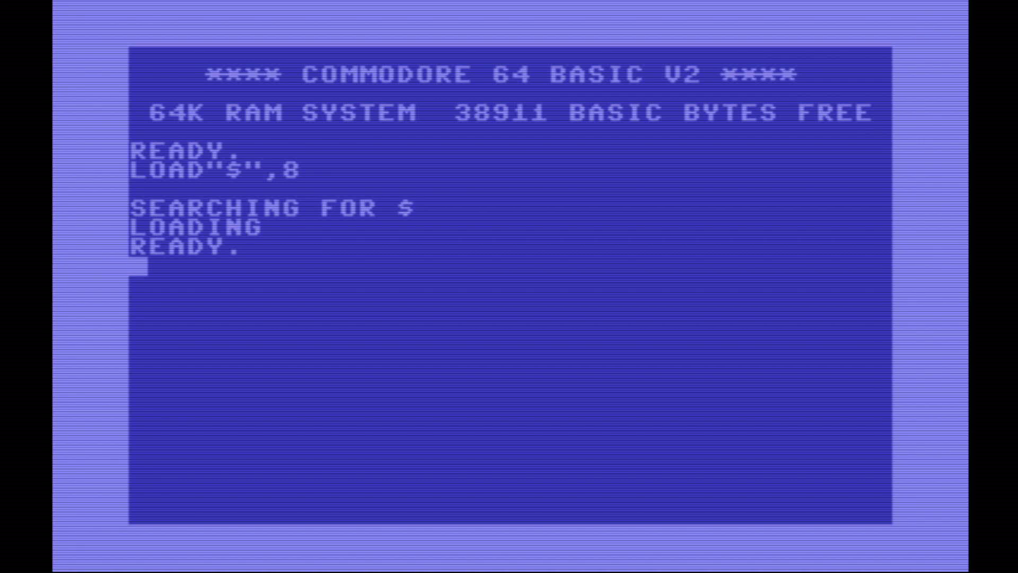
pyautogui.write('lI')
pyautogui.press('Return')
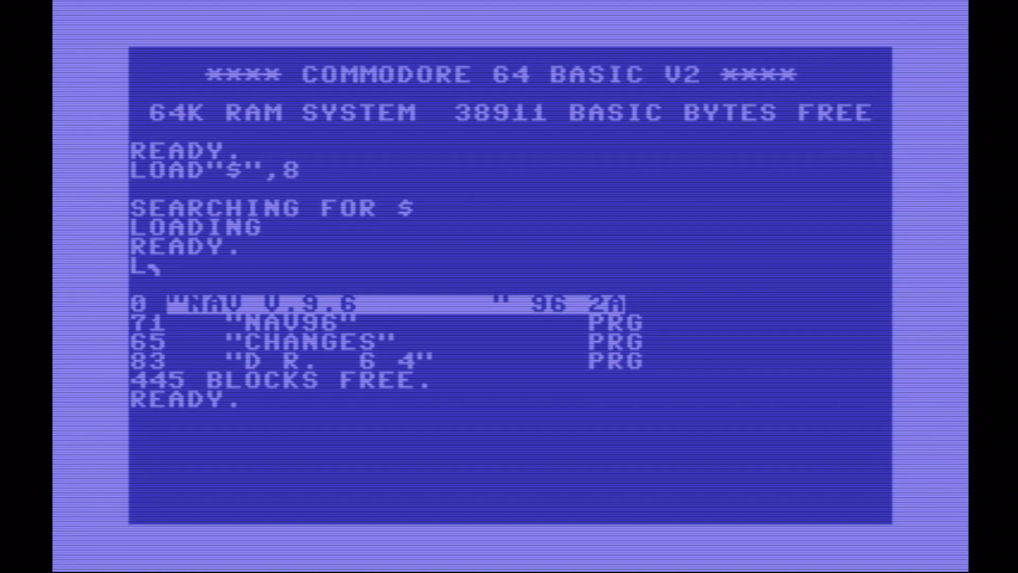
# Step: From the in-game menu, try the virtual keyboard and close it, then choose Exit game
pyautogui.press('Escape')
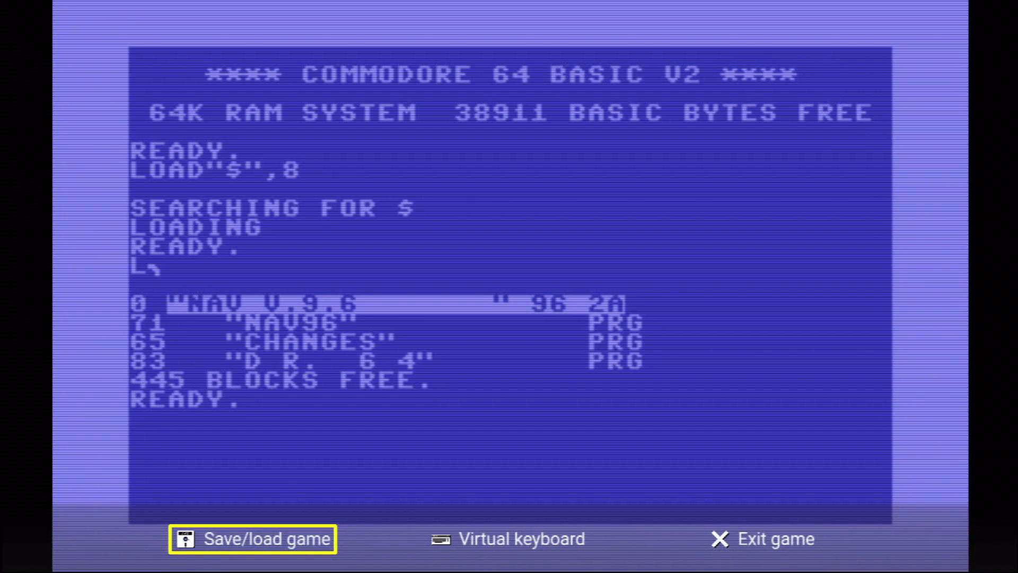
pyautogui.press('Right')
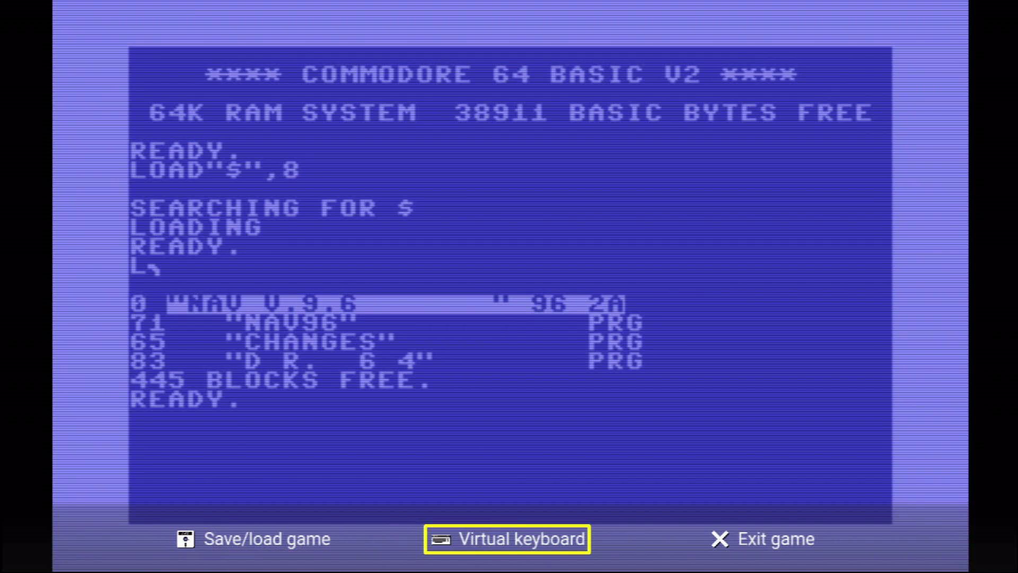
pyautogui.press('Return')
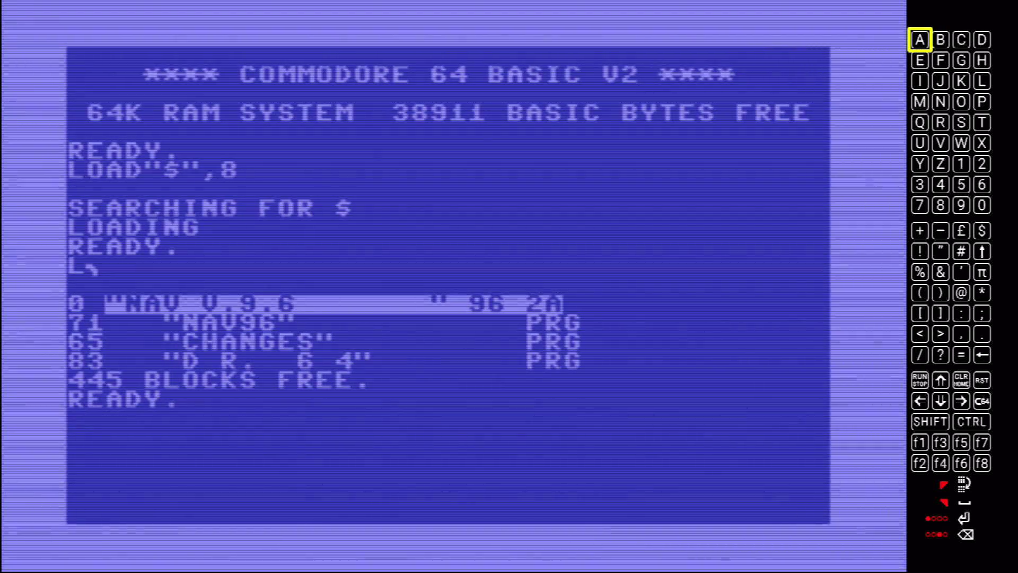
pyautogui.press('Escape')
pyautogui.press('Escape')
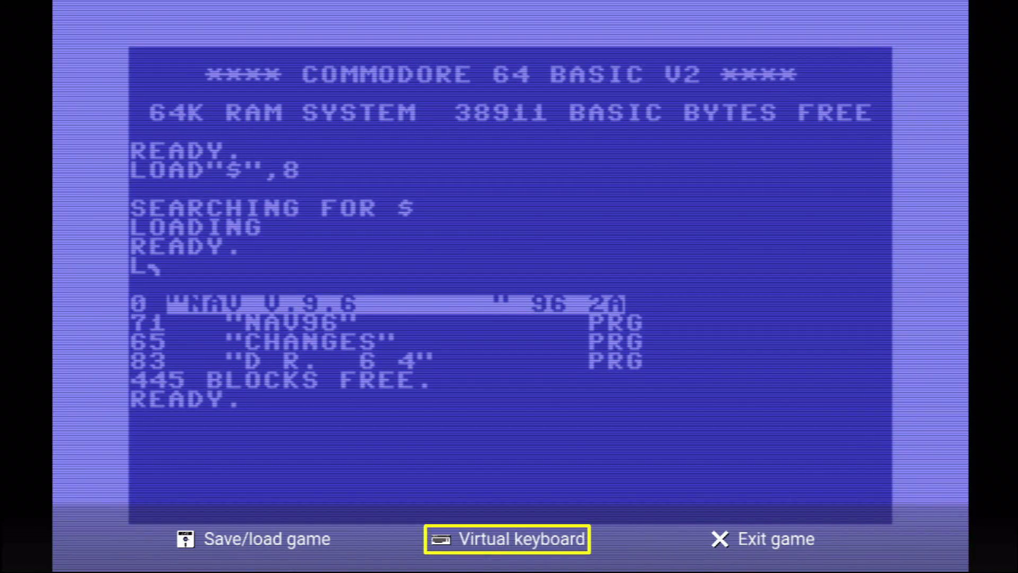
pyautogui.press('Right')
pyautogui.press('Return')
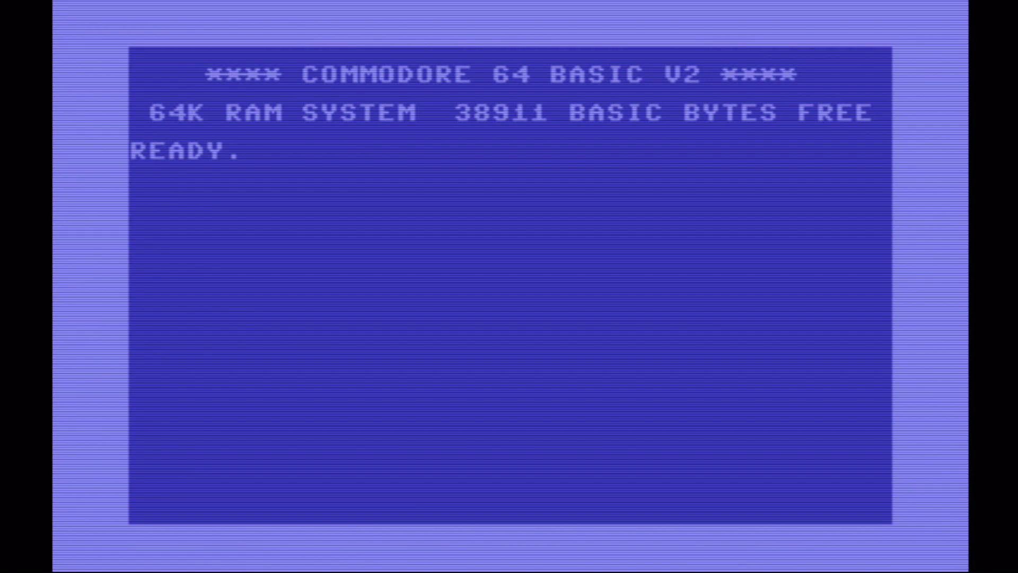
# Step: Load "$",8 using the abbreviated L-shift-O keyword, then LIST the READONLY disk with 664 blocks free
pyautogui.write('L')
pyautogui.hotkey('shift', 'o')
pyautogui.write('"$",')
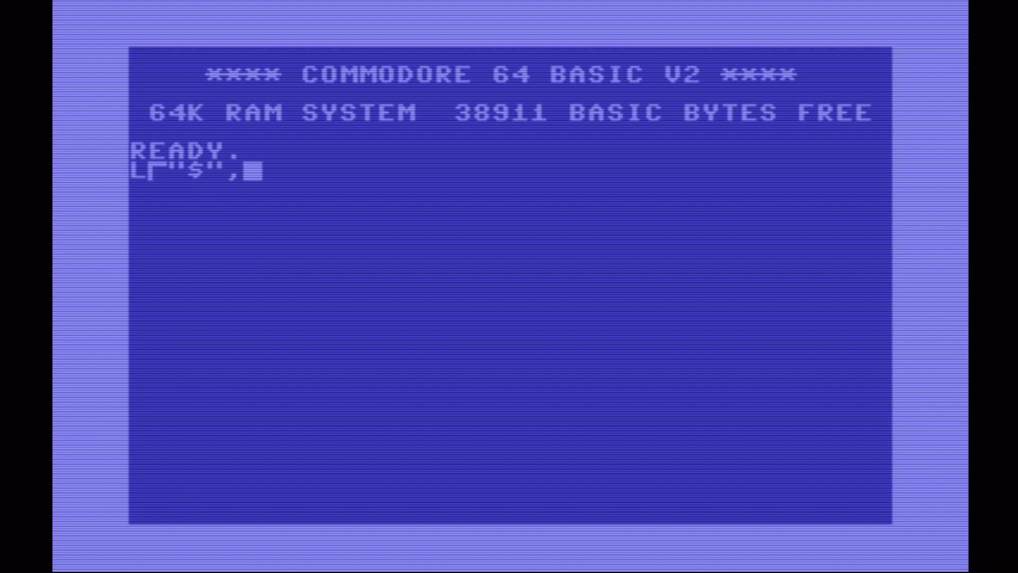
pyautogui.write('8')
pyautogui.press('Return')
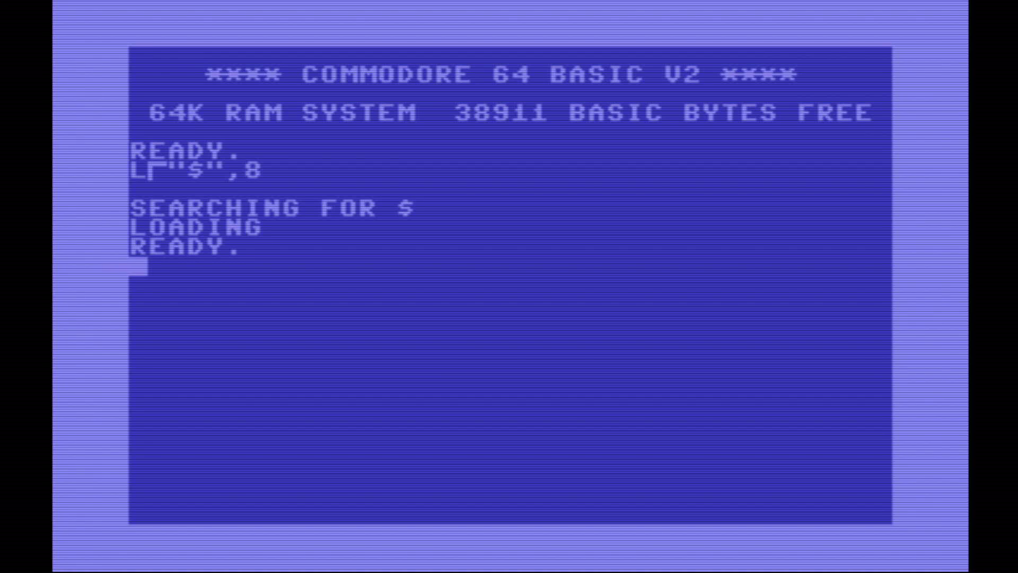
pyautogui.write('LI')
pyautogui.press('Return')
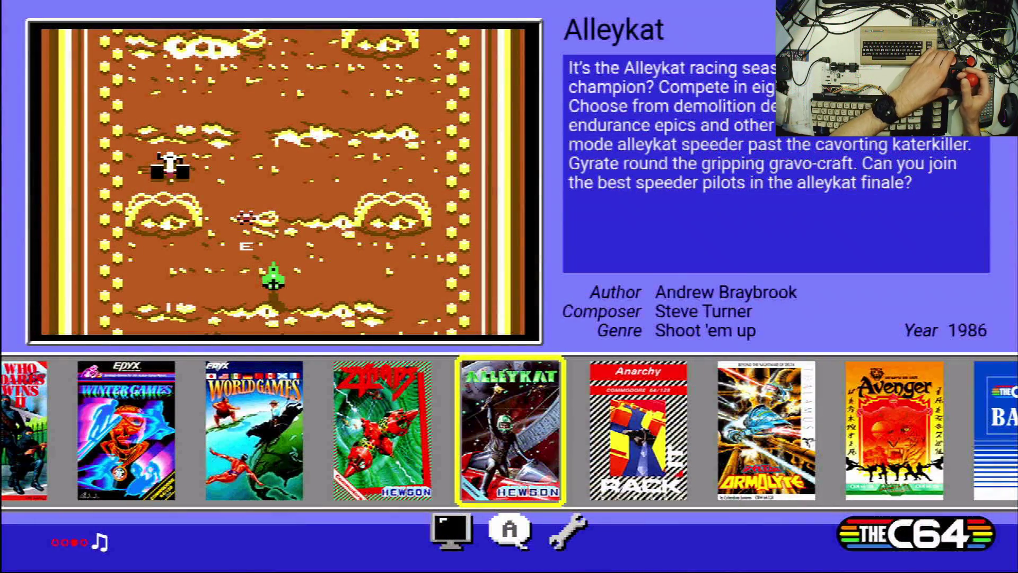
# Step: Scroll the carousel right past Alleykat and Avenger to the BASIC entry
pyautogui.press('Right')
pyautogui.press('Right')
pyautogui.press('Right')
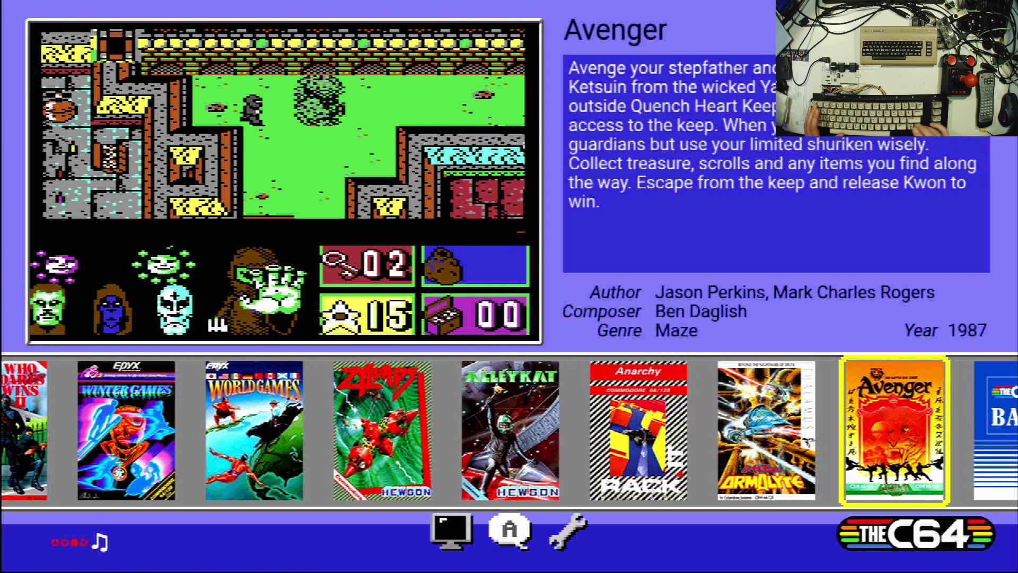
pyautogui.press('Right')
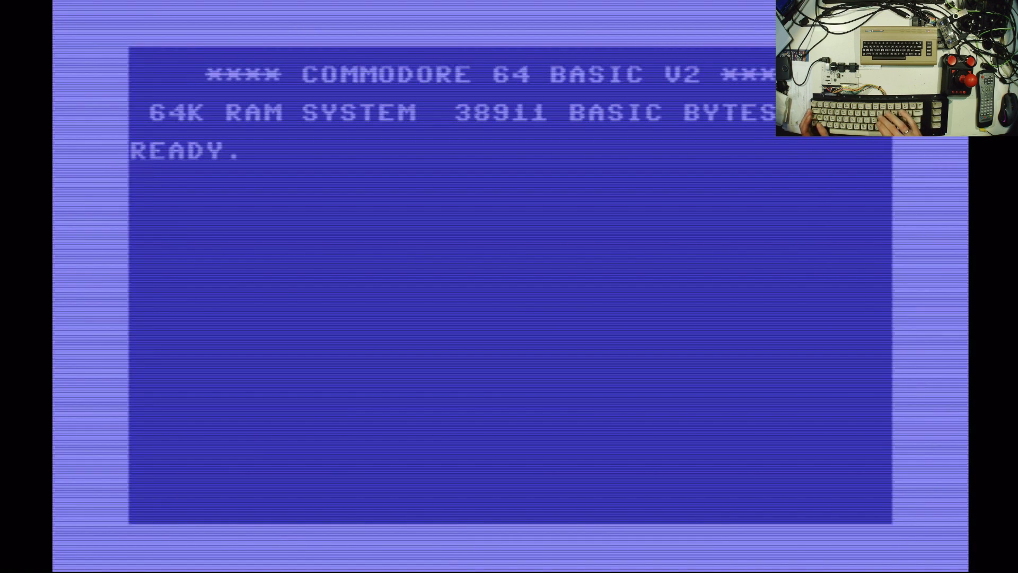
# Step: Load the disk directory with lO"$",8 and LIST it
pyautogui.write('lO"$",8')
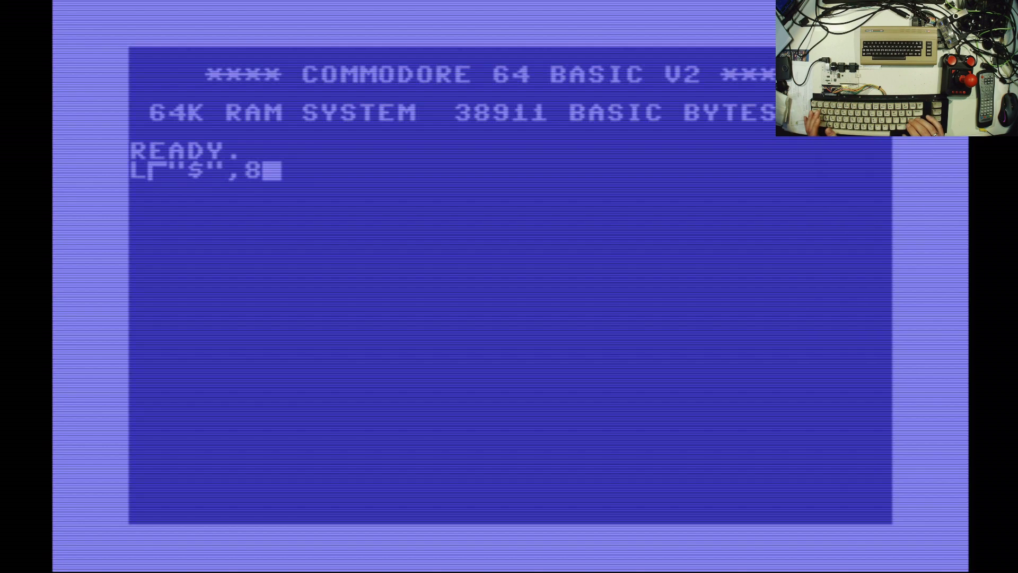
pyautogui.press('Return')
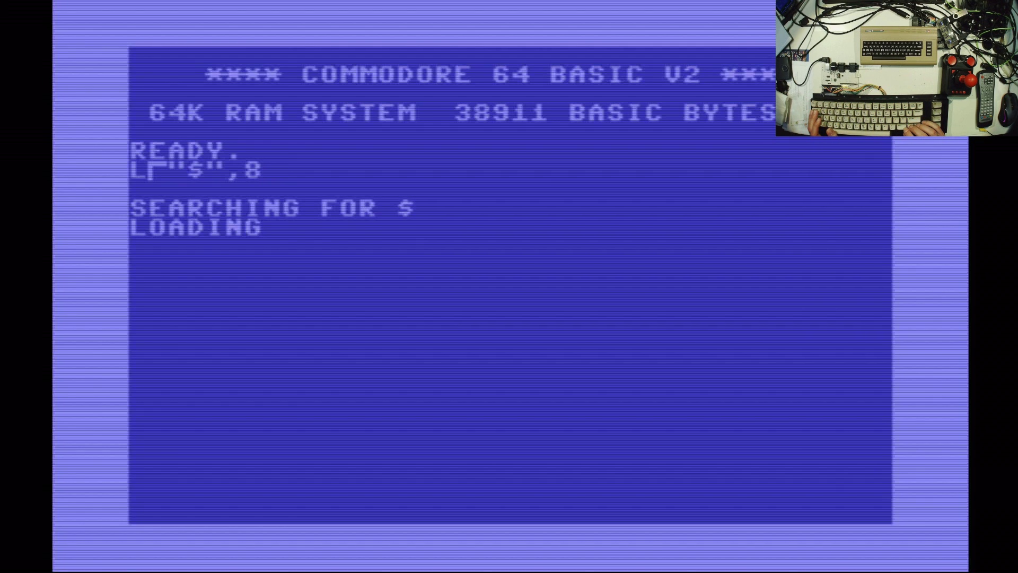
pyautogui.write('lI')
pyautogui.press('Return')
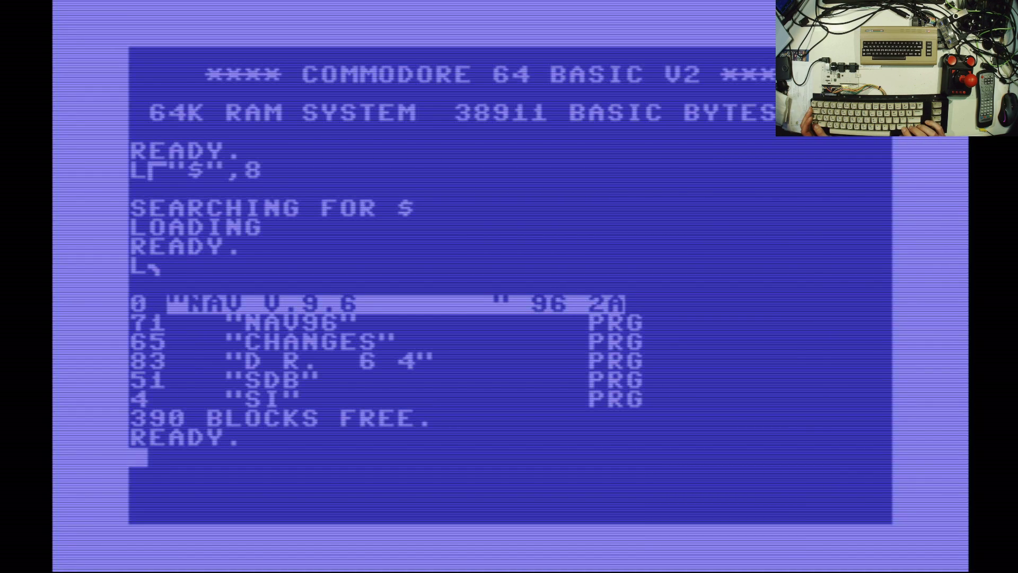
# Step: Edit the SDB listing line into LOAD "SDB",8:, load it, then RUN it
pyautogui.press('Up')
pyautogui.press('Up')
pyautogui.press('Up')
pyautogui.write('LOAD')
pyautogui.press('Right')
pyautogui.press('Right')
pyautogui.press('Right')
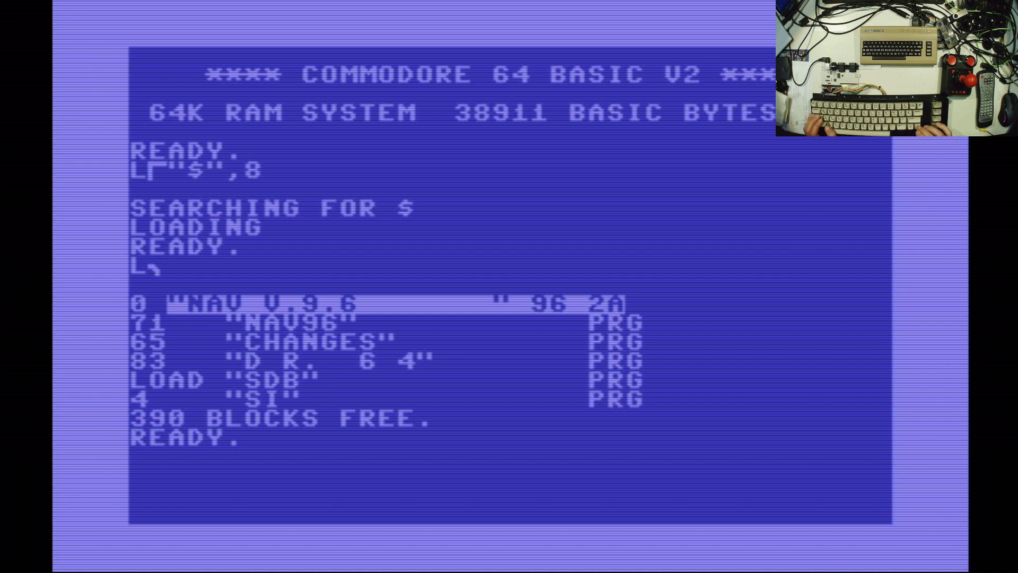
pyautogui.press('Right')
pyautogui.write(',8:')
pyautogui.press('Return')
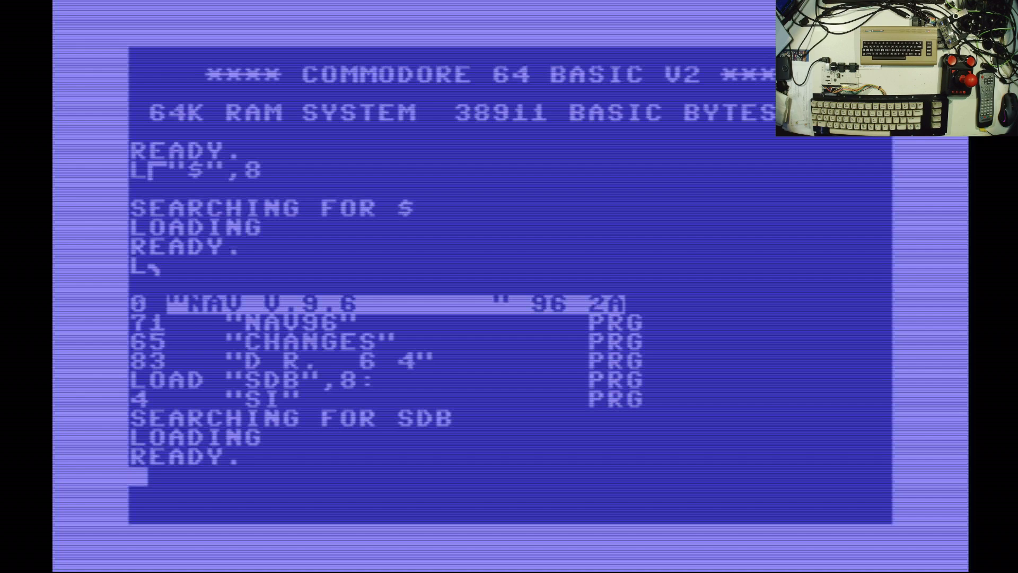
pyautogui.write('RUN')
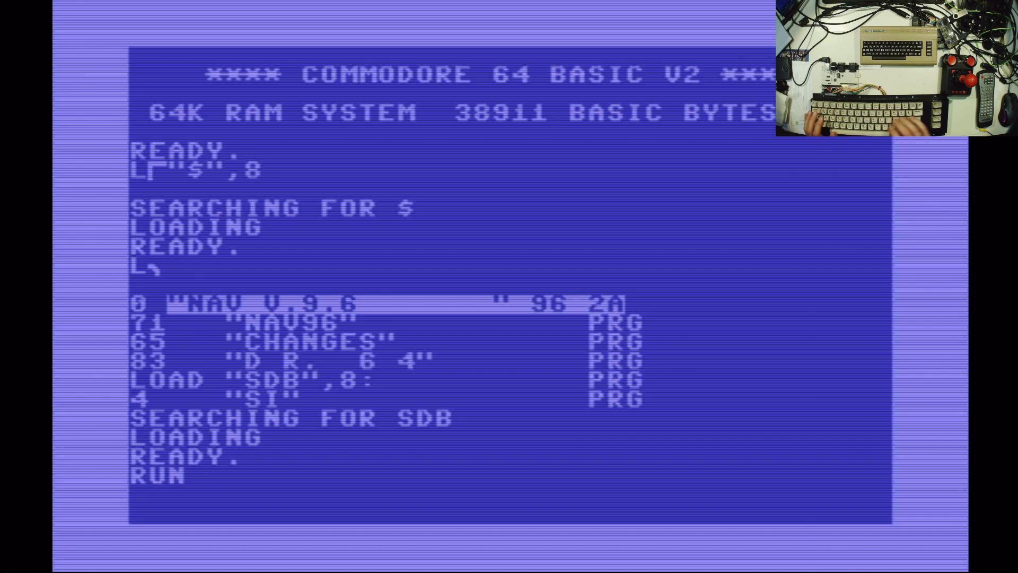
pyautogui.press('Return')
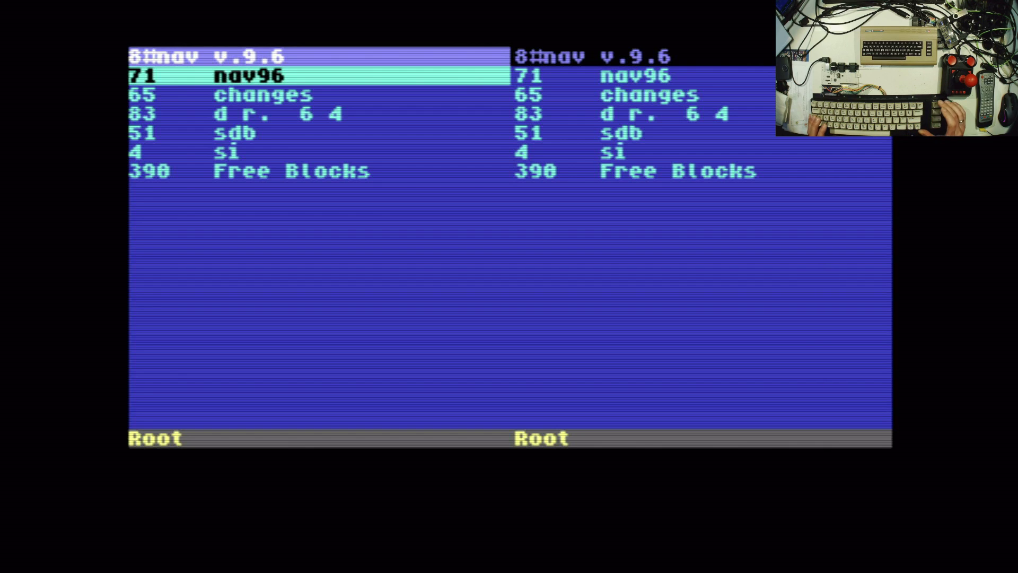
# Step: Open the Help SDBrowse v0.4ED screen with F1
pyautogui.press('F1')
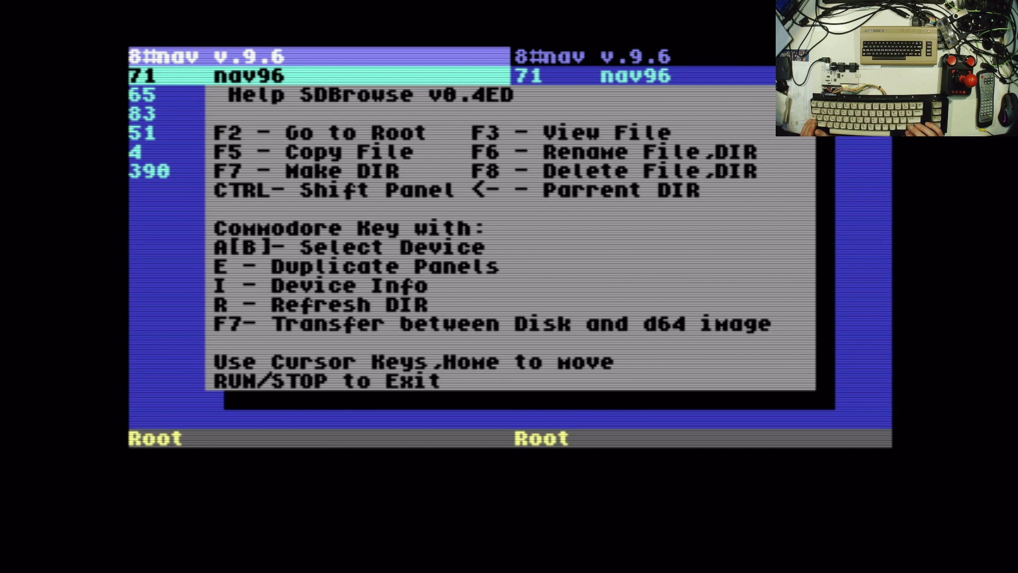
# Step: Toggle the SDBrowse help on and off repeatedly, clearing the left panel and moving down to si
pyautogui.press('Escape')
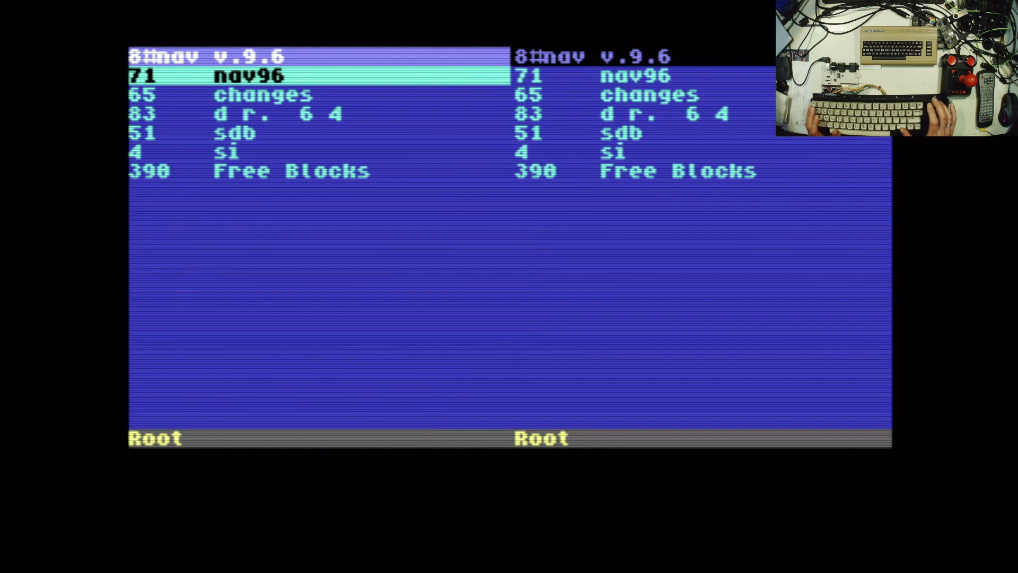
pyautogui.press('Return')
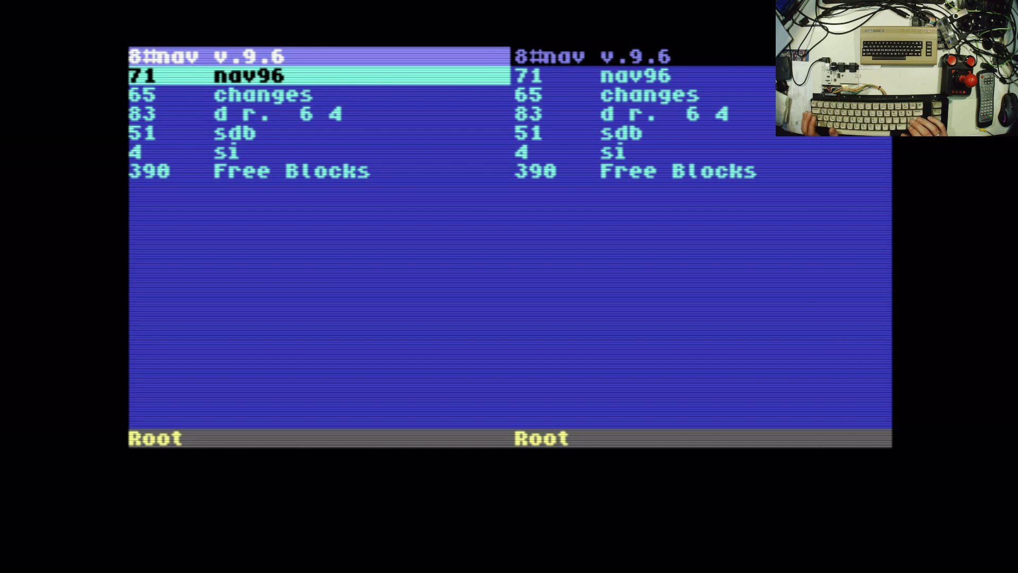
pyautogui.press('F1')
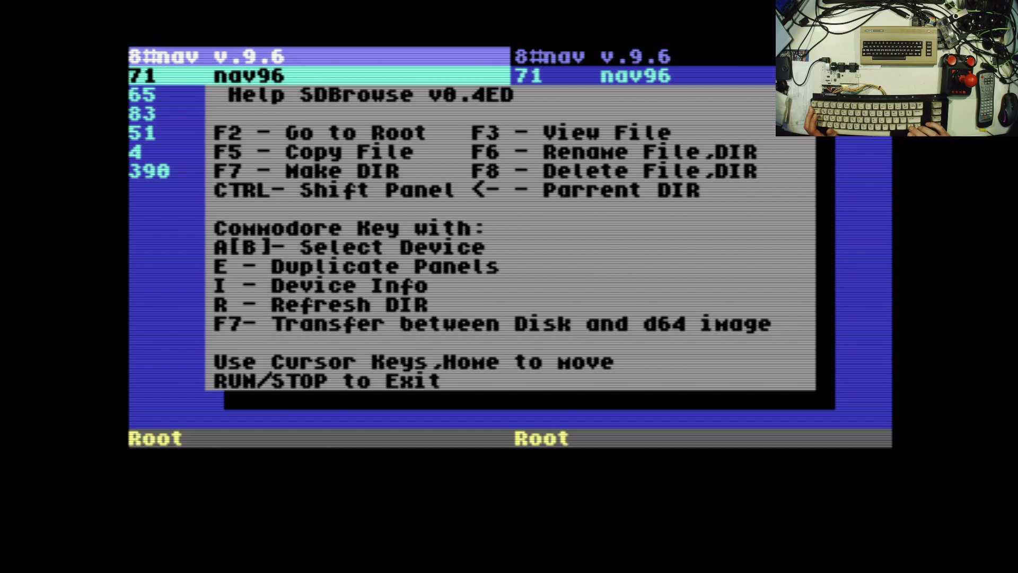
pyautogui.press('Escape')
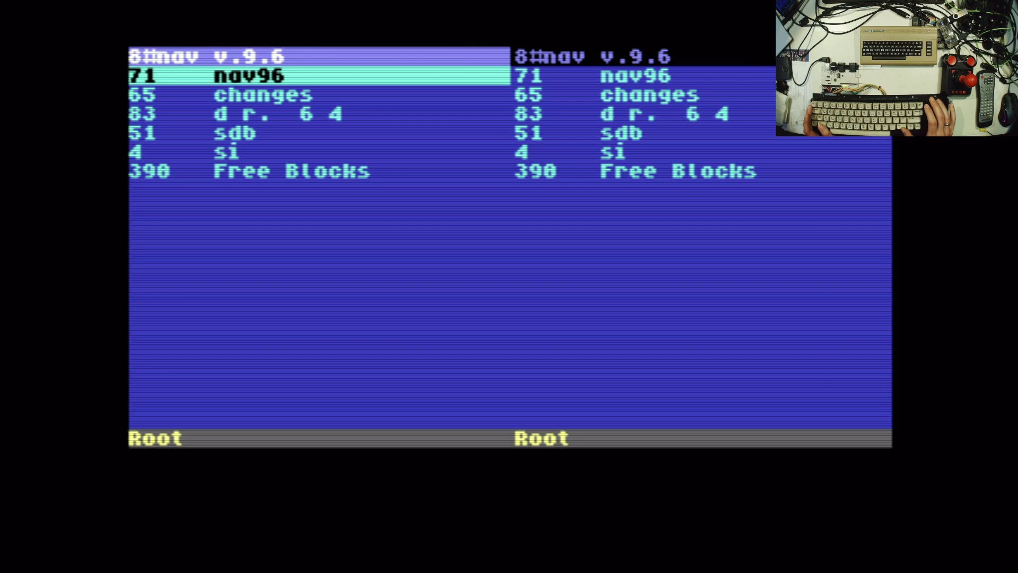
pyautogui.press('Return')
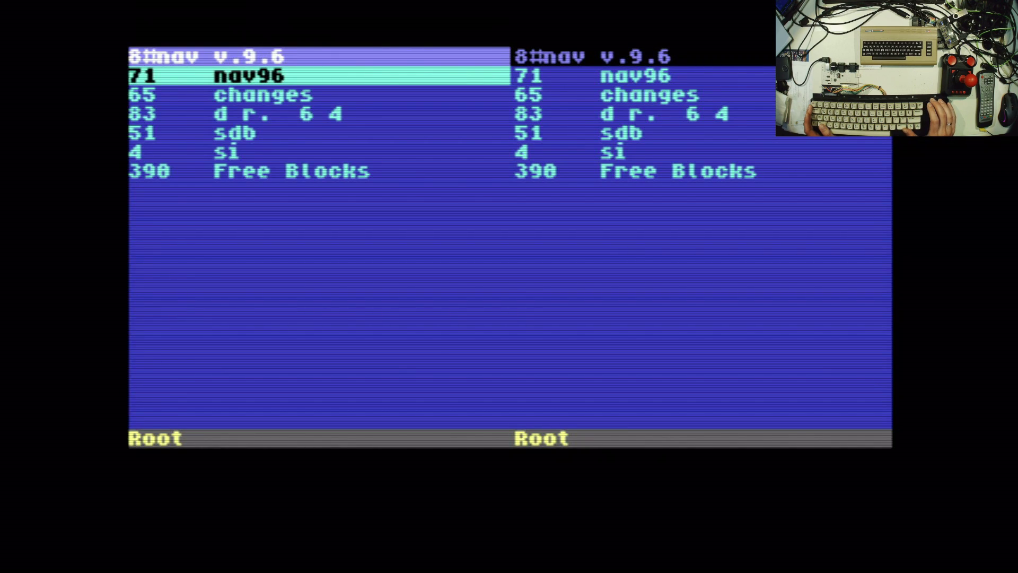
pyautogui.press('F1')
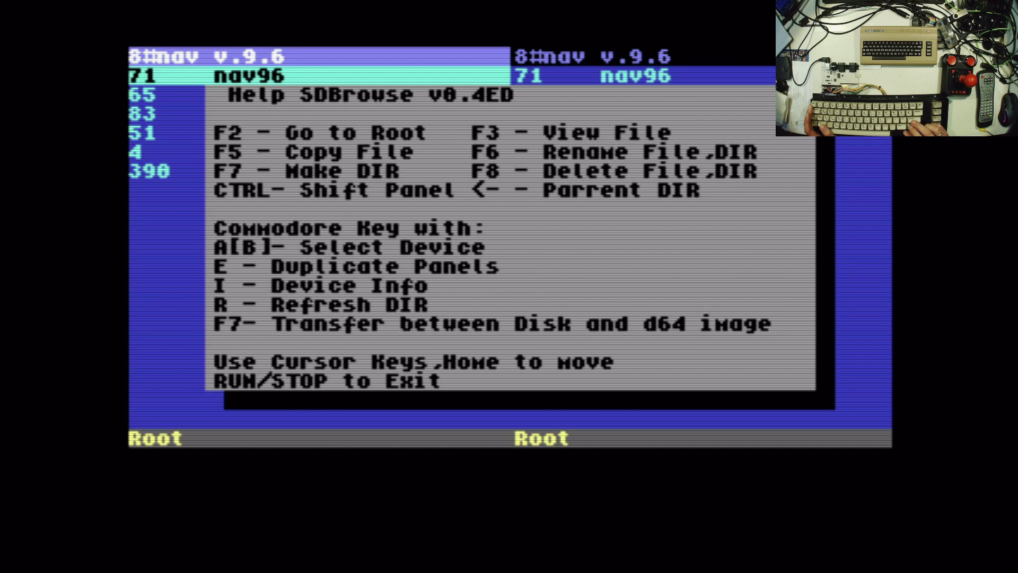
pyautogui.press('Escape')
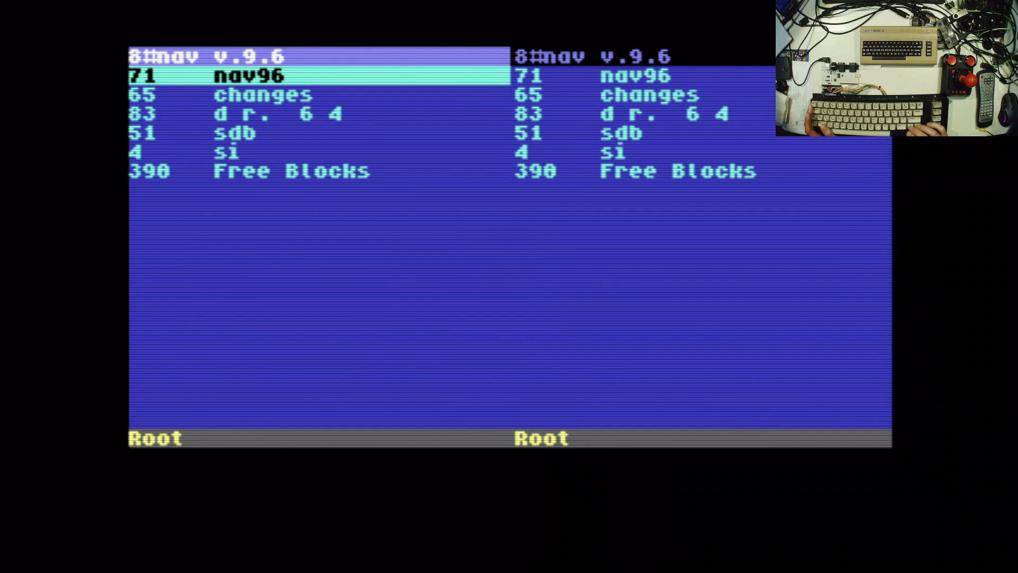
pyautogui.press('Down')
pyautogui.press('Down')
pyautogui.press('Down')
pyautogui.press('Down')
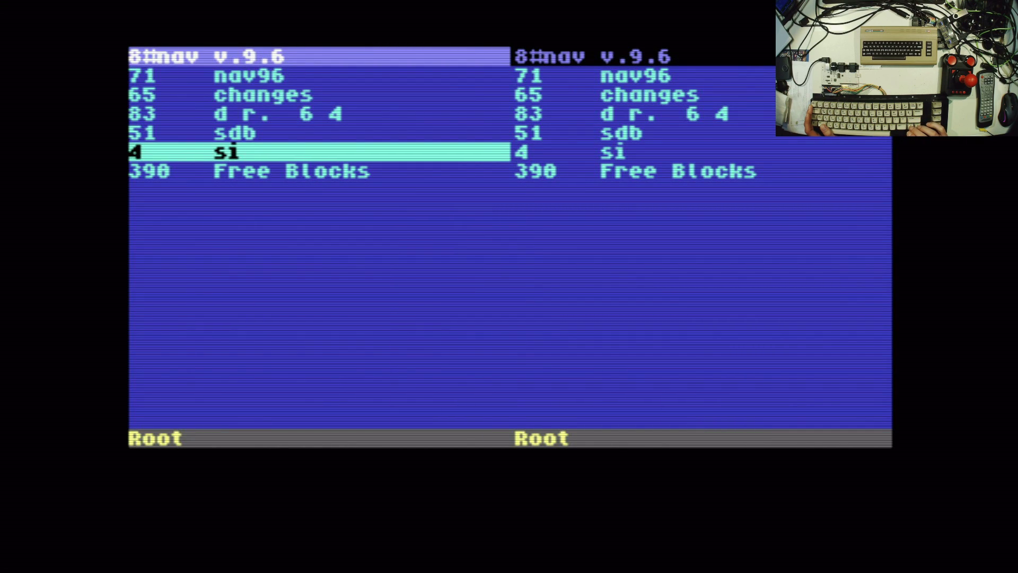
pyautogui.press('Down')
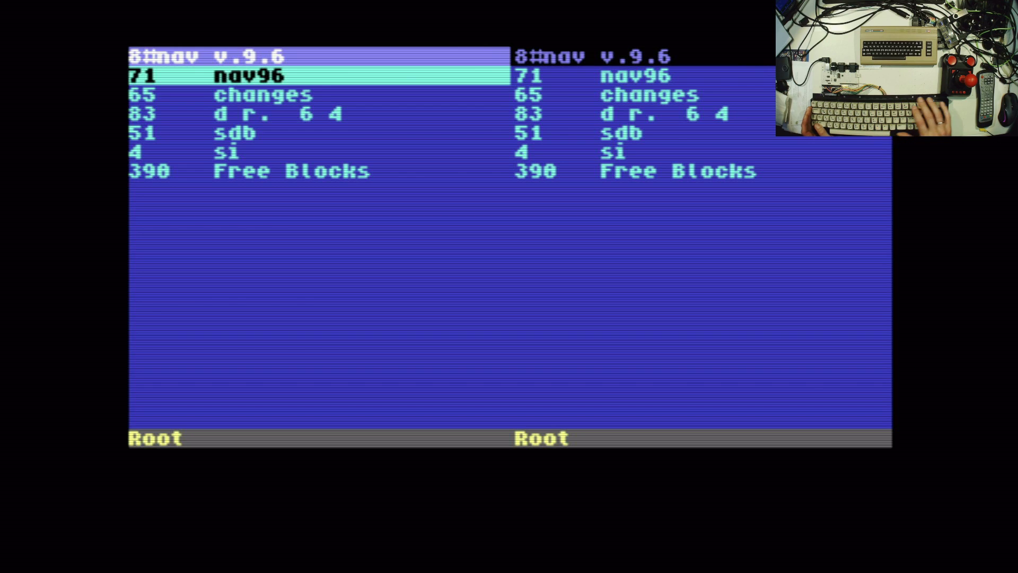
pyautogui.press('F1')
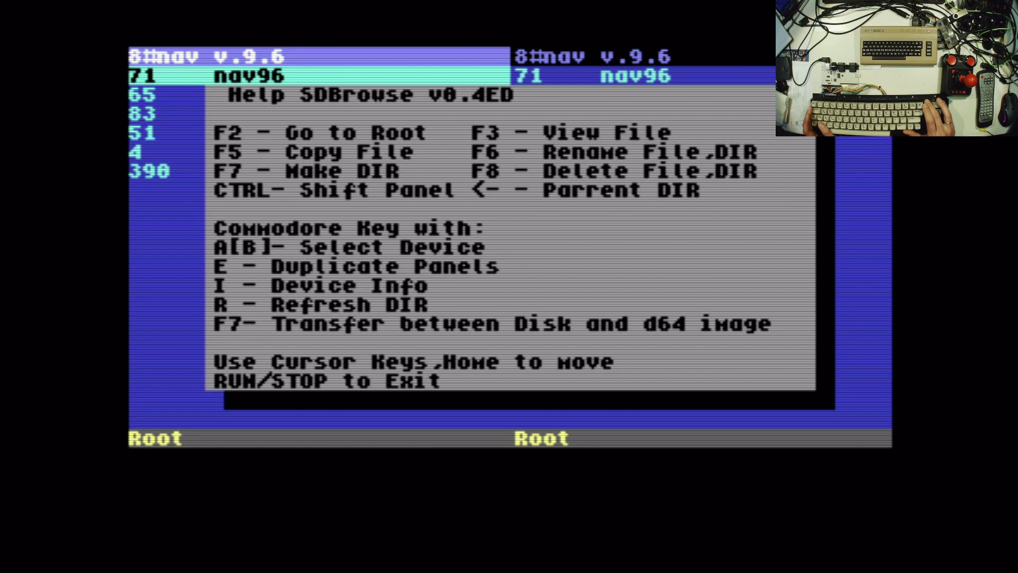
pyautogui.press('Escape')
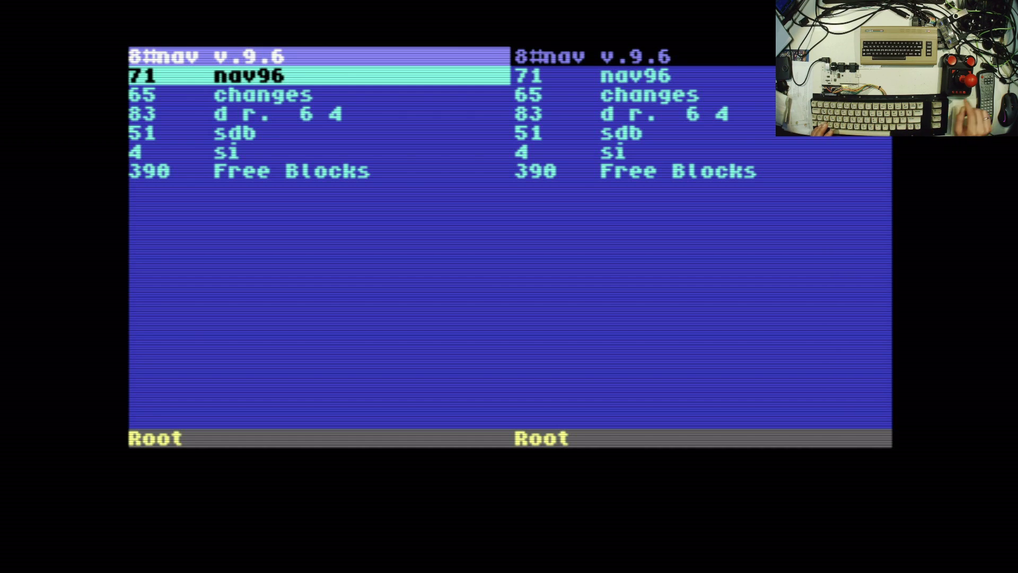
pyautogui.press('Escape')
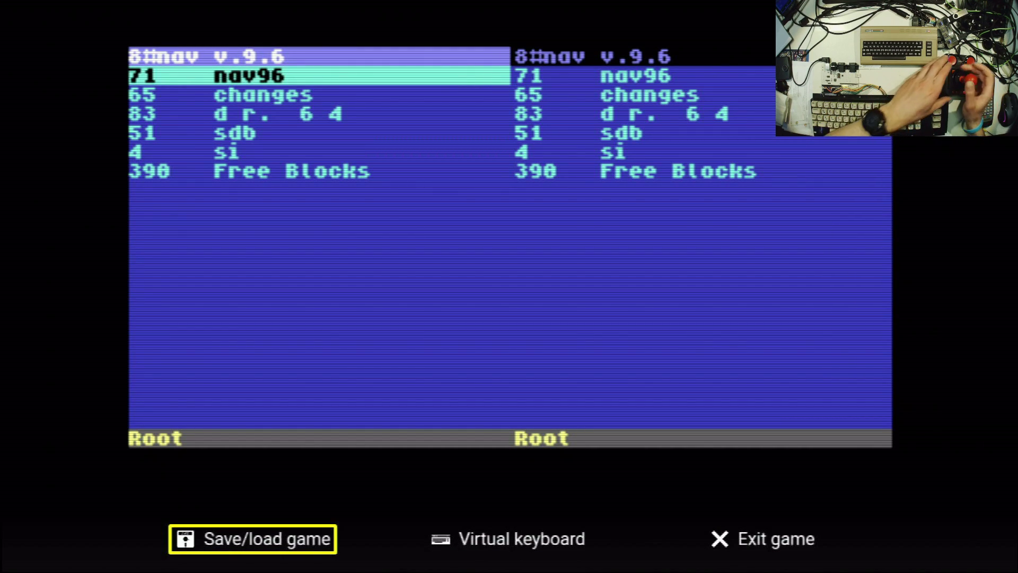
pyautogui.press('Right')
pyautogui.press('Return')
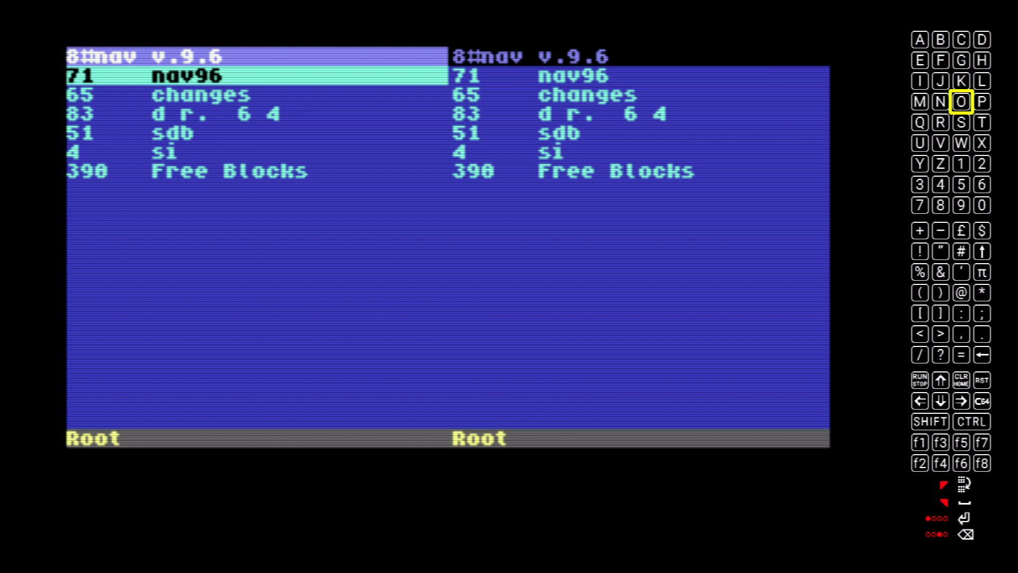
pyautogui.press('Up')
pyautogui.press('Left')
pyautogui.press('Left')
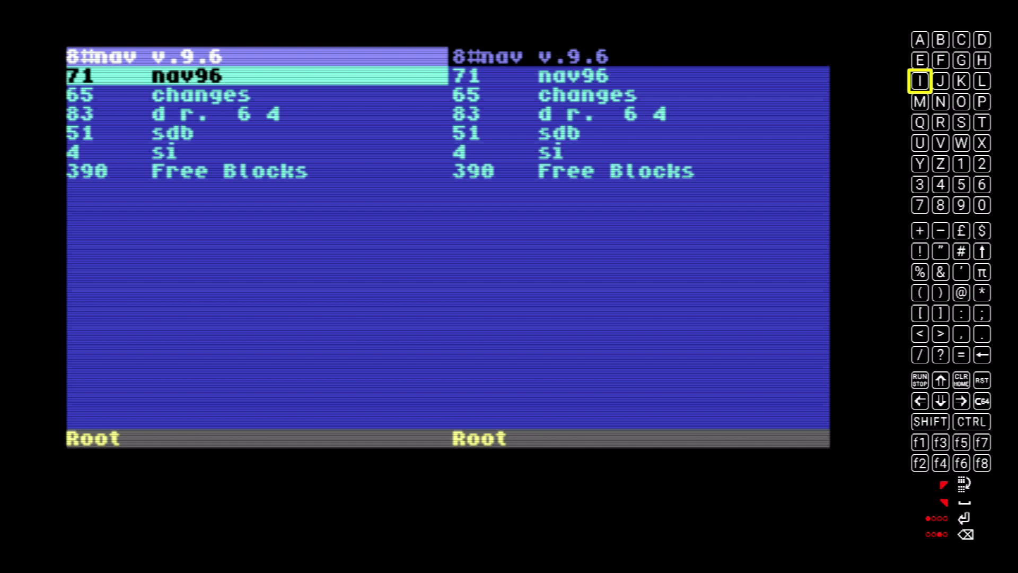
pyautogui.press('Up')
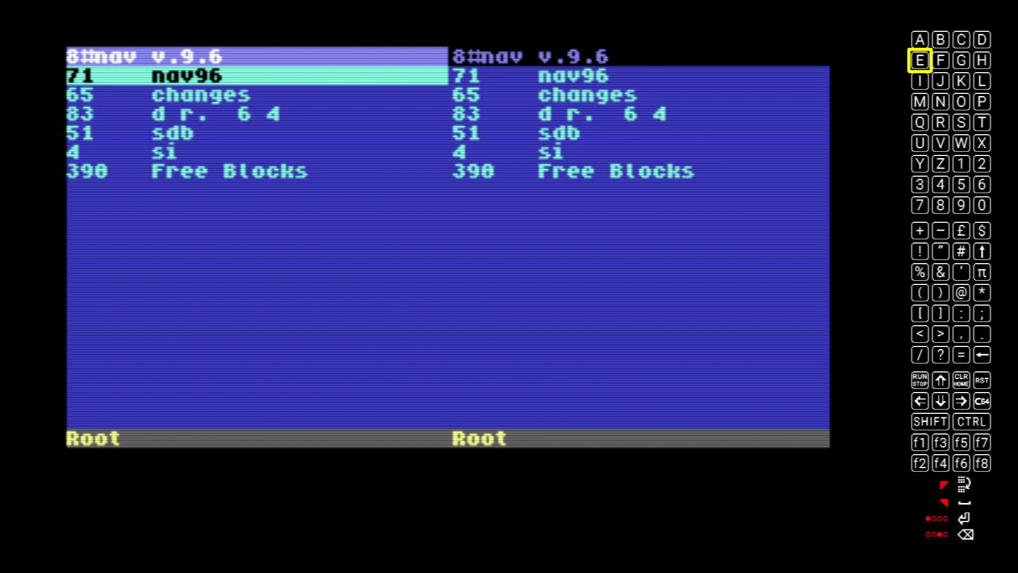
pyautogui.press('Right')
pyautogui.press('Down')
pyautogui.press('Down')
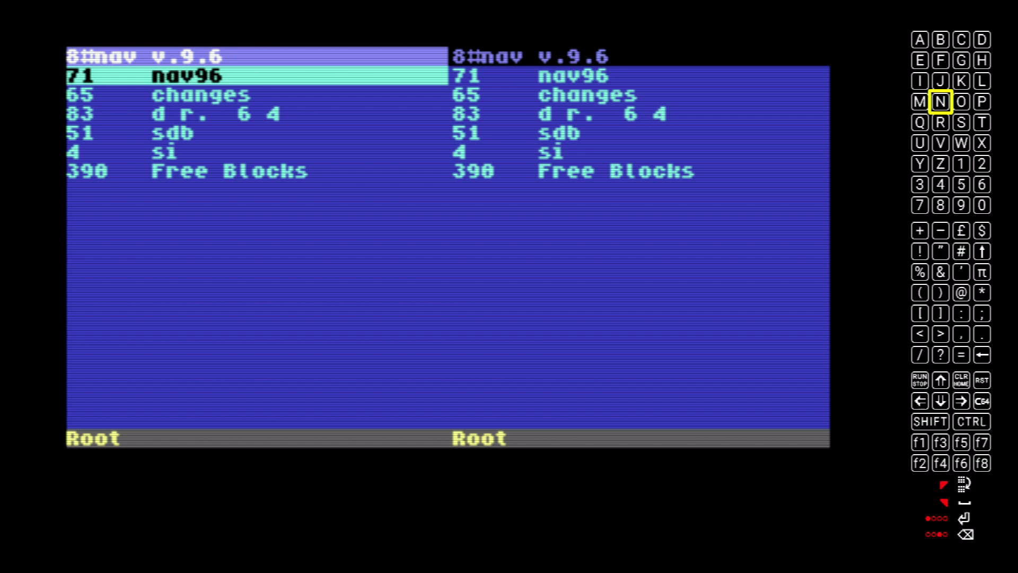
pyautogui.press('Escape')
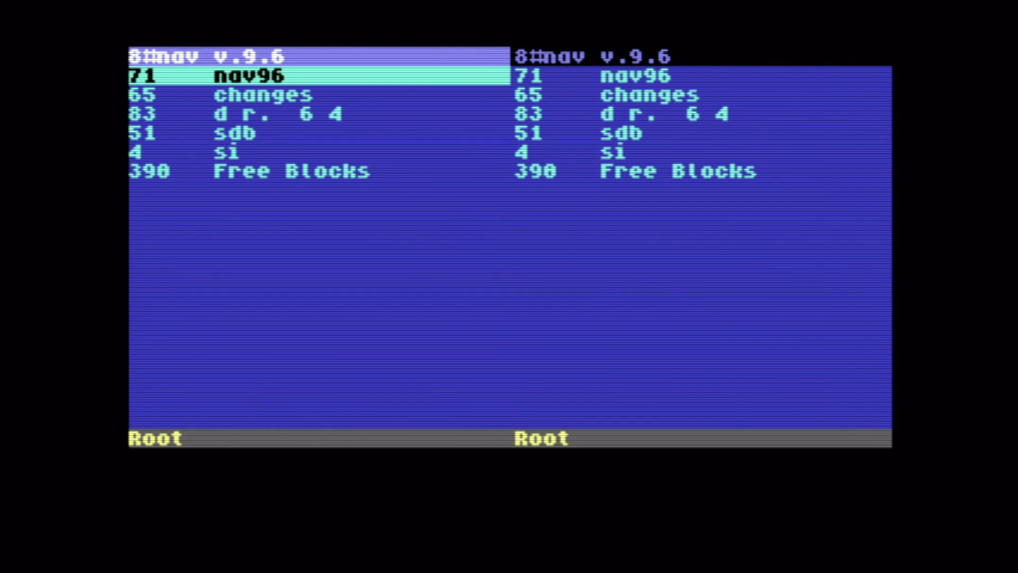
# Step: Select d r. 6 4 in the file panel and load it
pyautogui.press('Down')
pyautogui.press('Down')
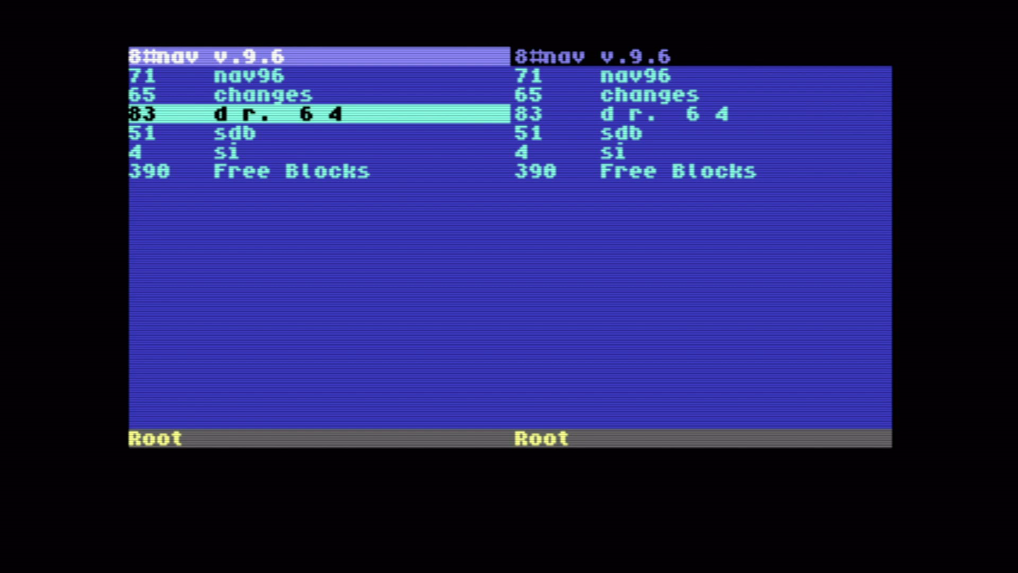
pyautogui.press('Return')
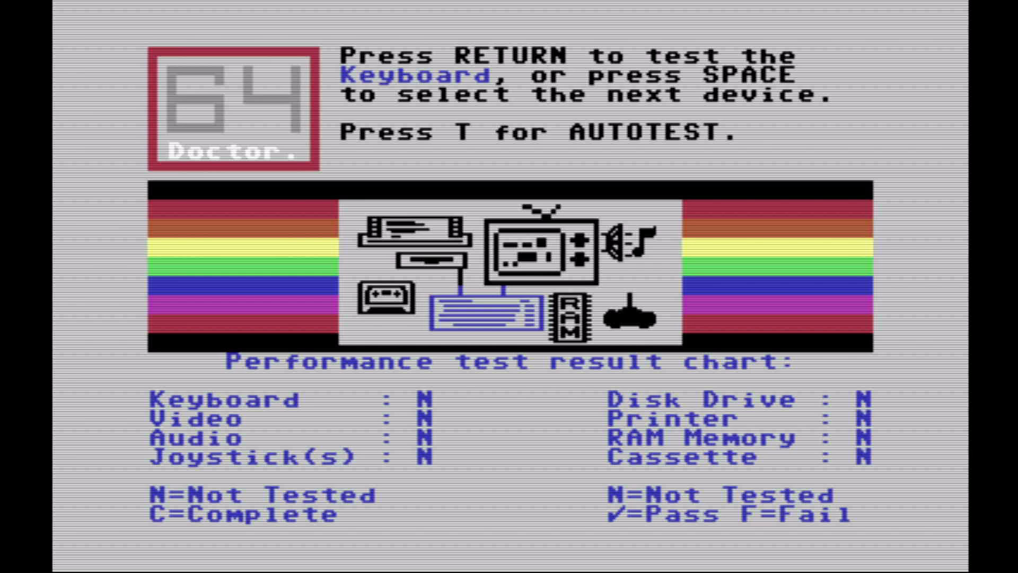
# Step: Open the Disk Drive test, back out without running it, and cycle on to Video
pyautogui.press('space')
pyautogui.press('space')
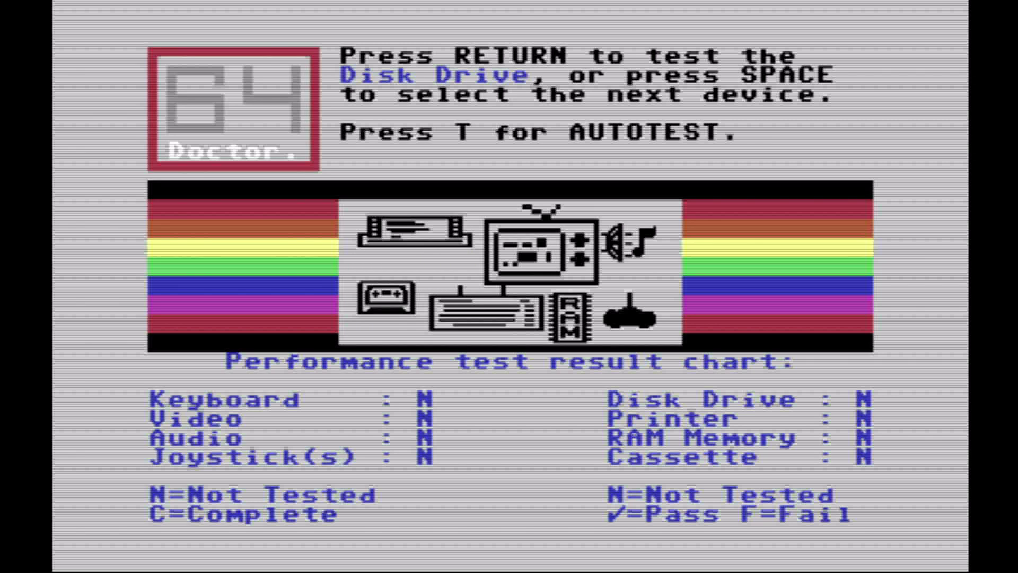
pyautogui.press('Return')
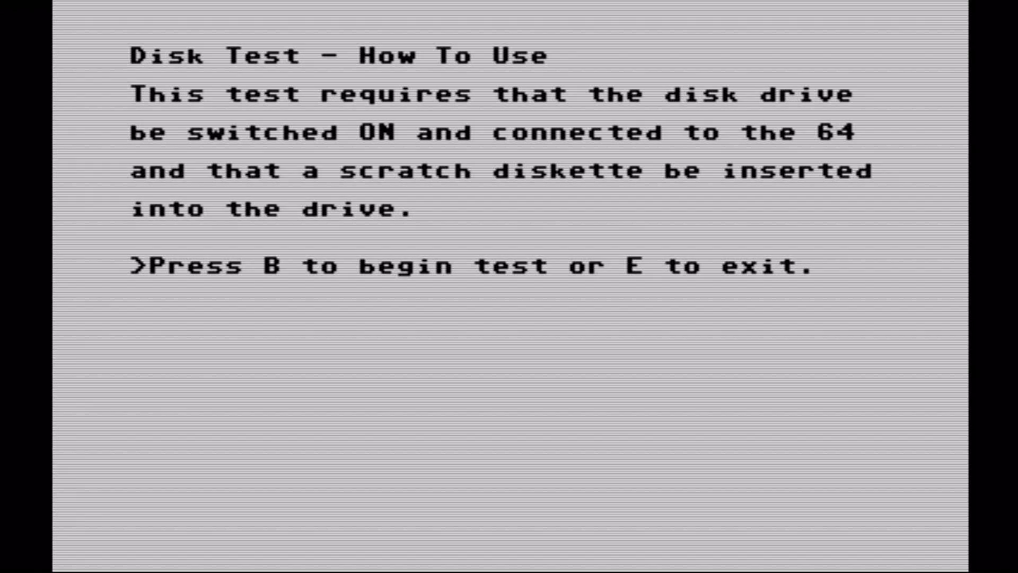
pyautogui.press('b')
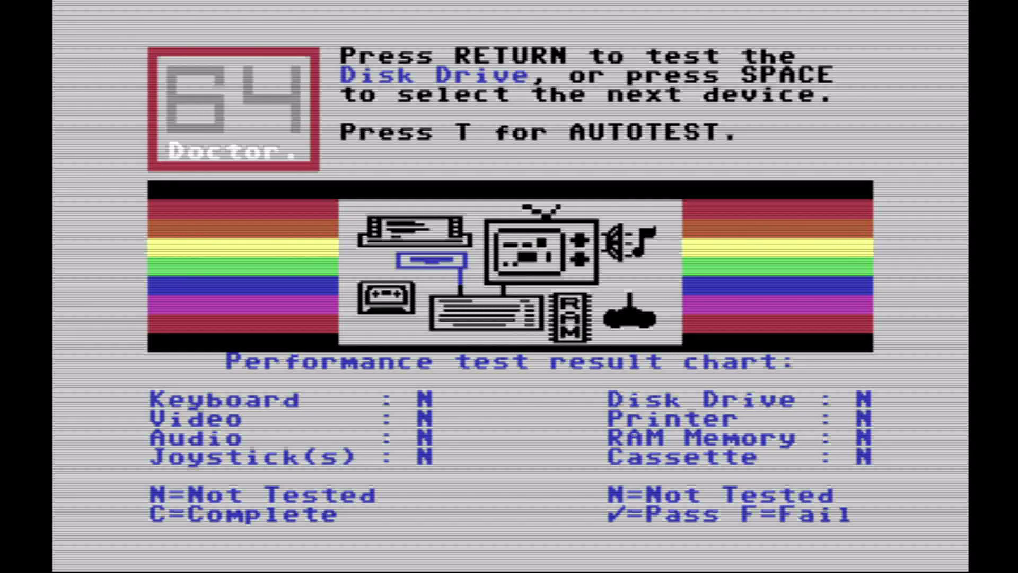
pyautogui.press('space')
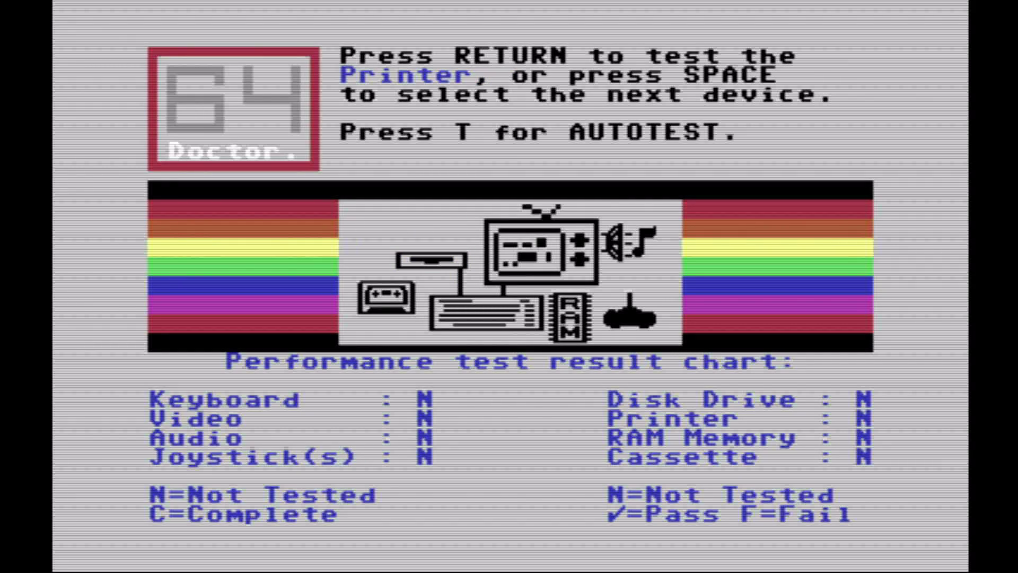
pyautogui.press('space')
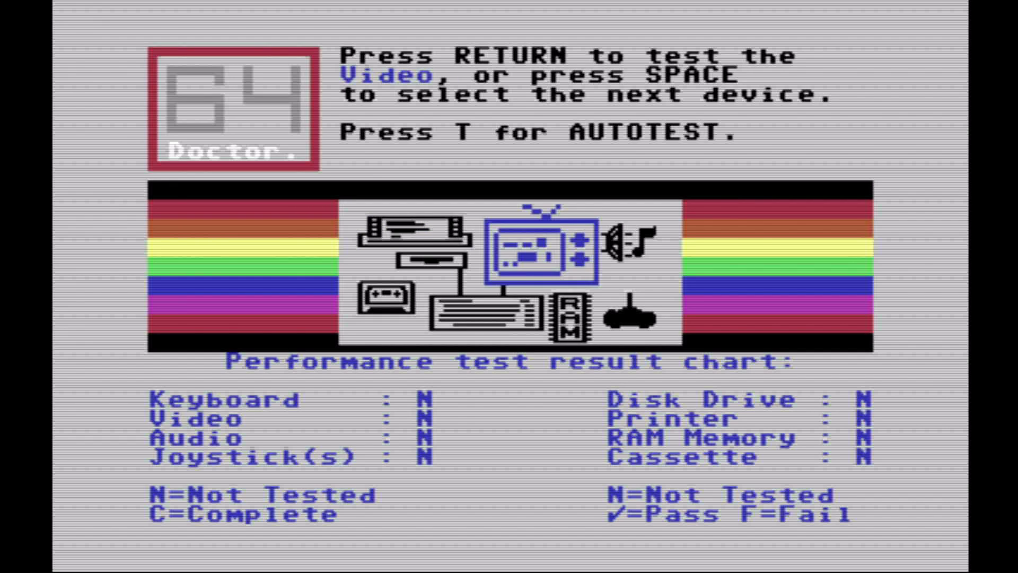
# Step: Run the Video colour-bar test, cycling through eight background colours, then exit with E
pyautogui.press('Return')
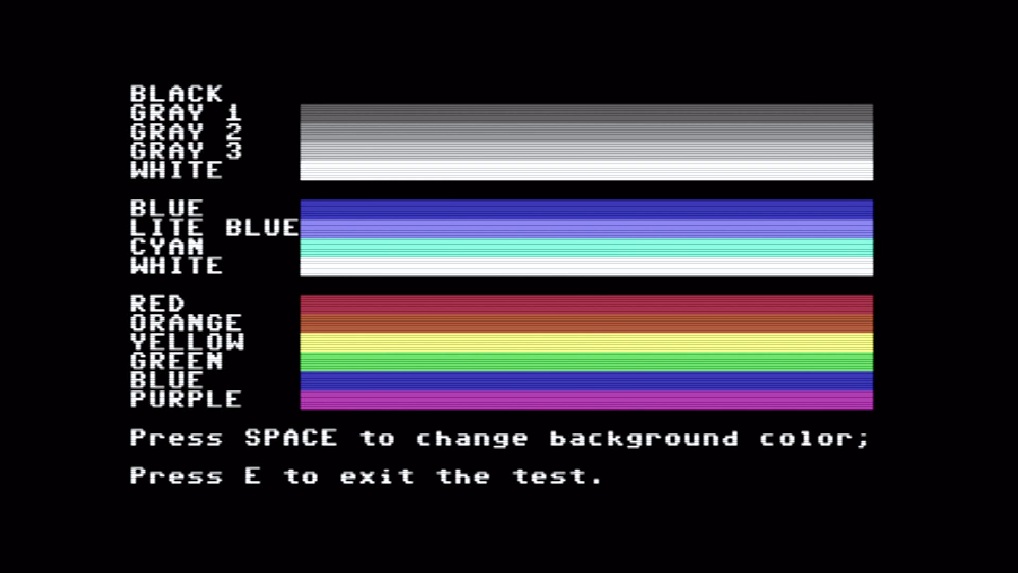
pyautogui.press('space')
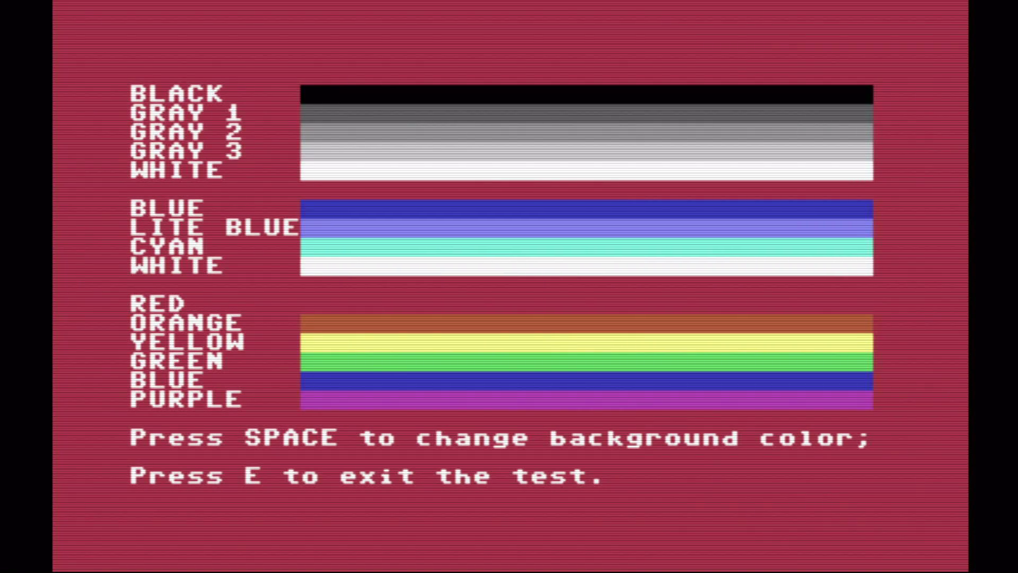
pyautogui.press('space')
pyautogui.press('space')
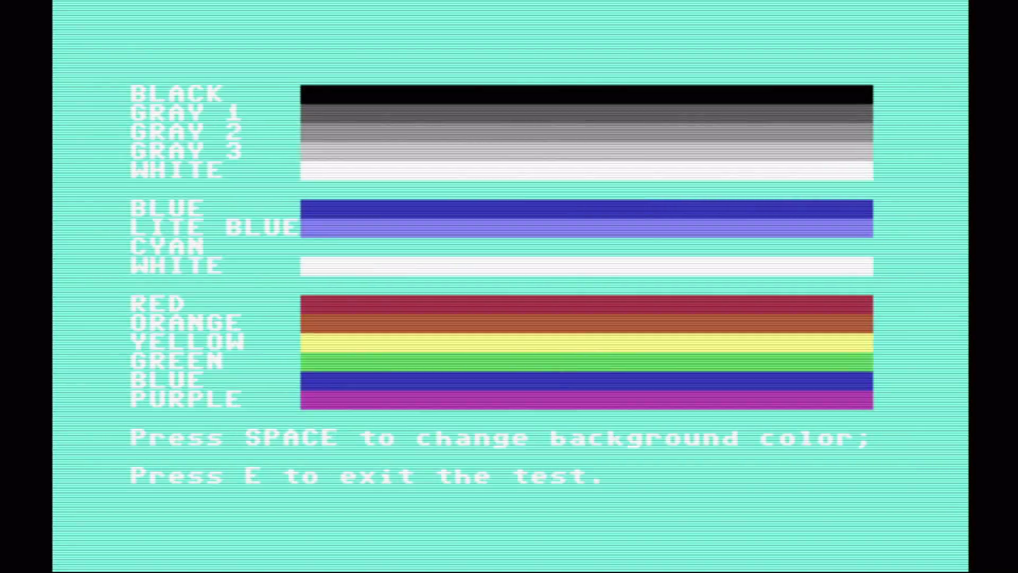
pyautogui.press('space')
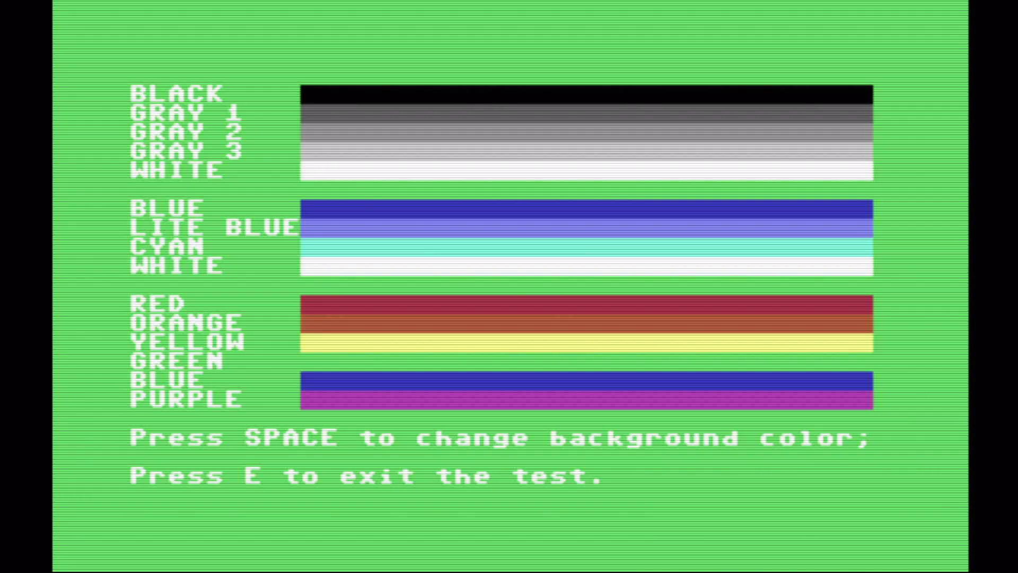
pyautogui.press('space')
pyautogui.press('space')
pyautogui.press('space')
pyautogui.press('space')
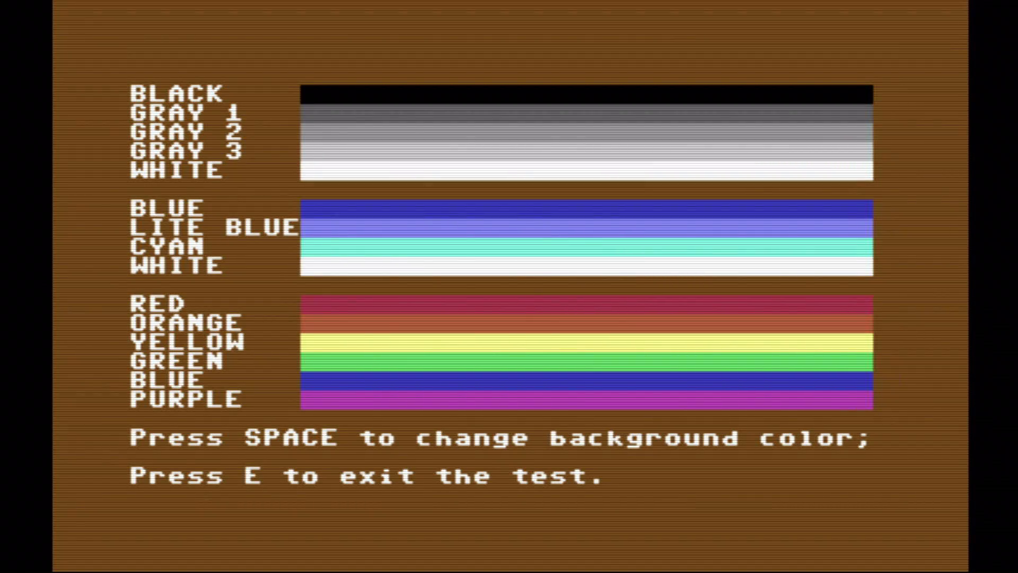
pyautogui.press('space')
pyautogui.press('space')
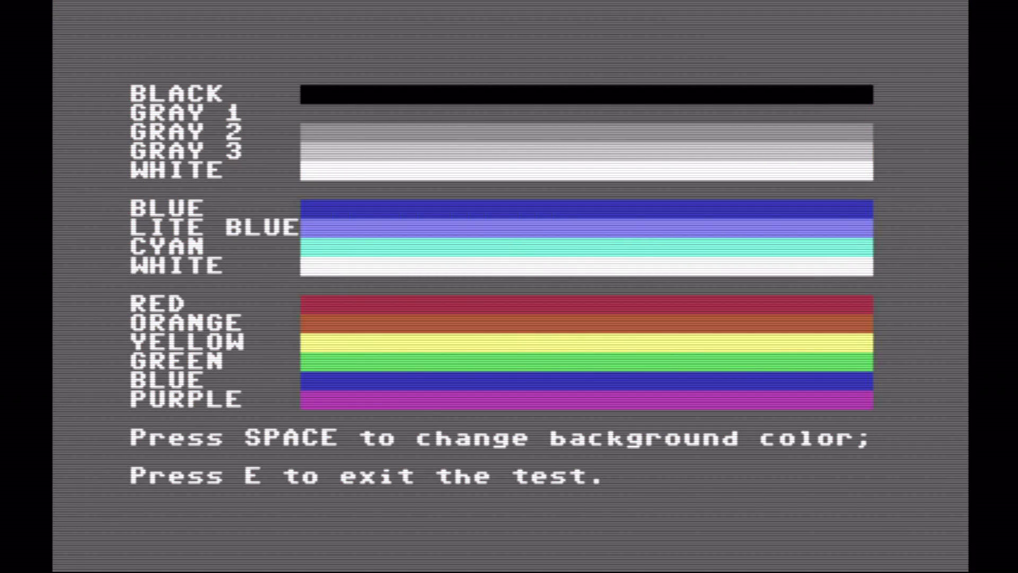
pyautogui.press('space')
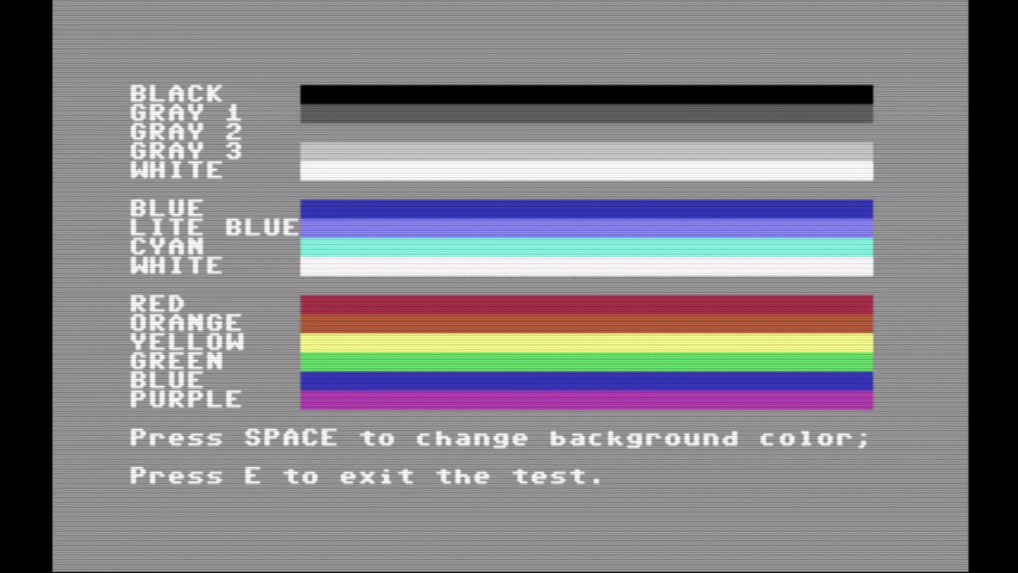
pyautogui.press('space')
pyautogui.press('space')
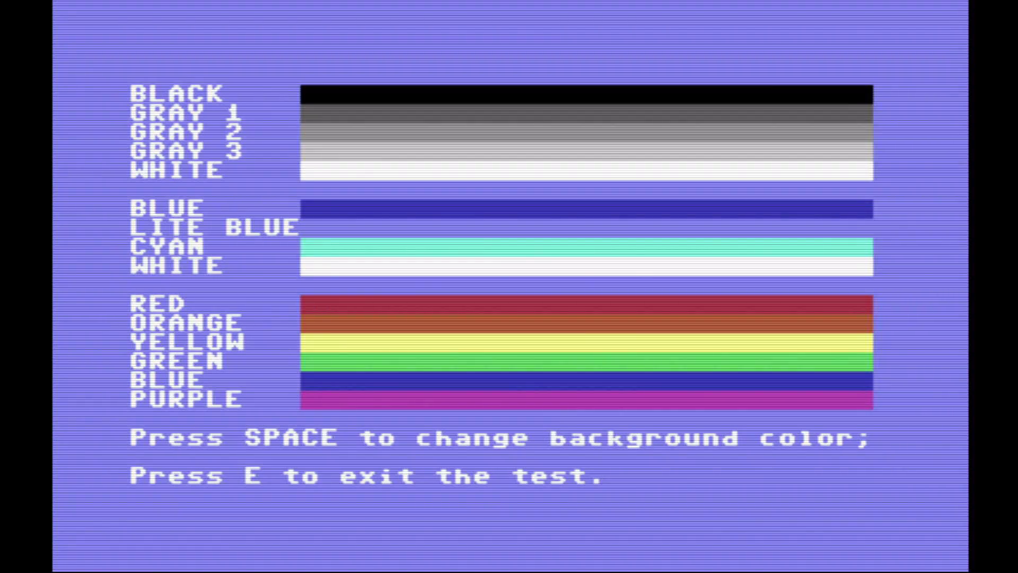
pyautogui.press('space')
pyautogui.press('space')
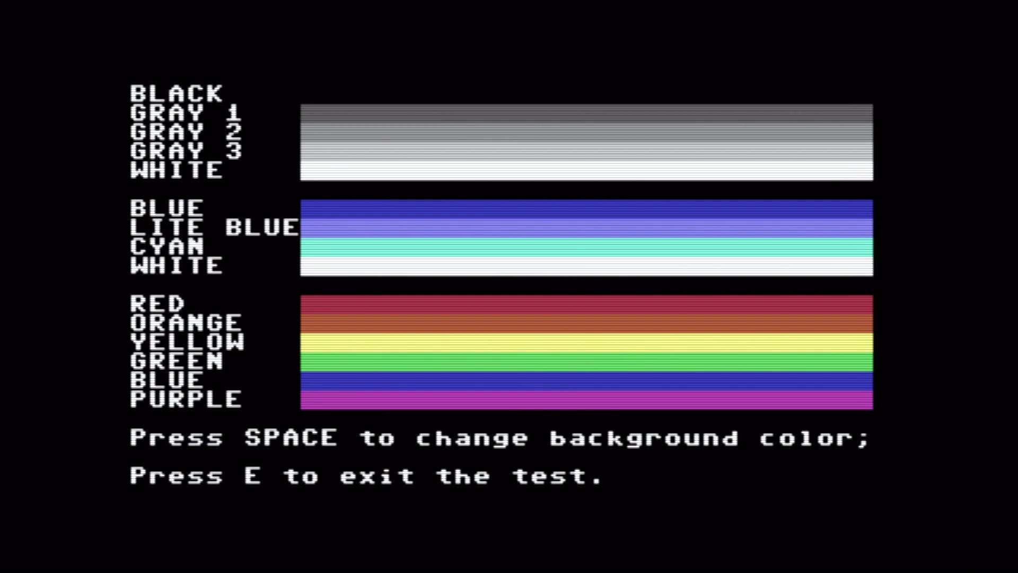
pyautogui.press('e')
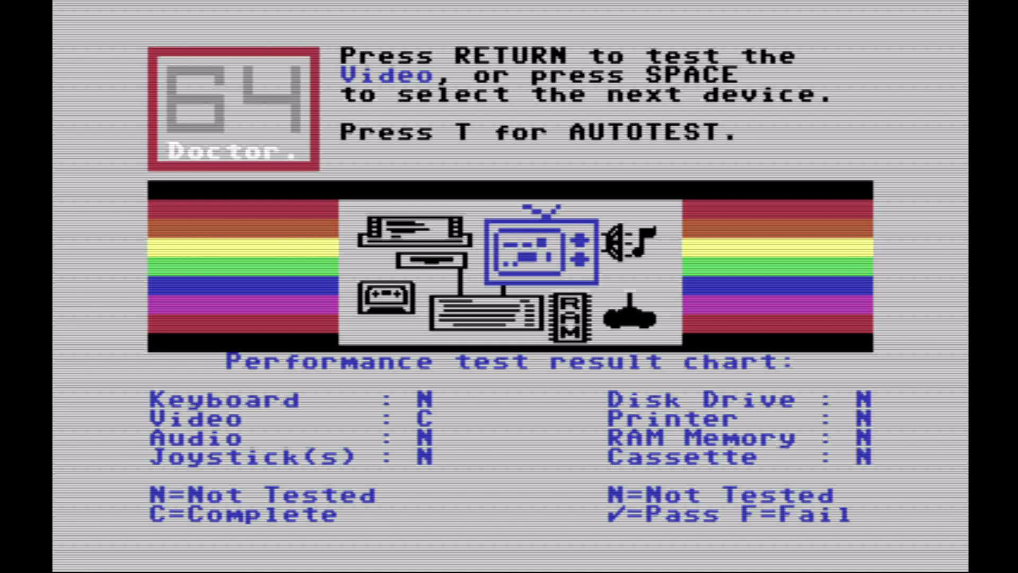
# Step: Select the Audio device in 64 Doctor and bring up its Audio Test - How To Use screen
pyautogui.press('space')
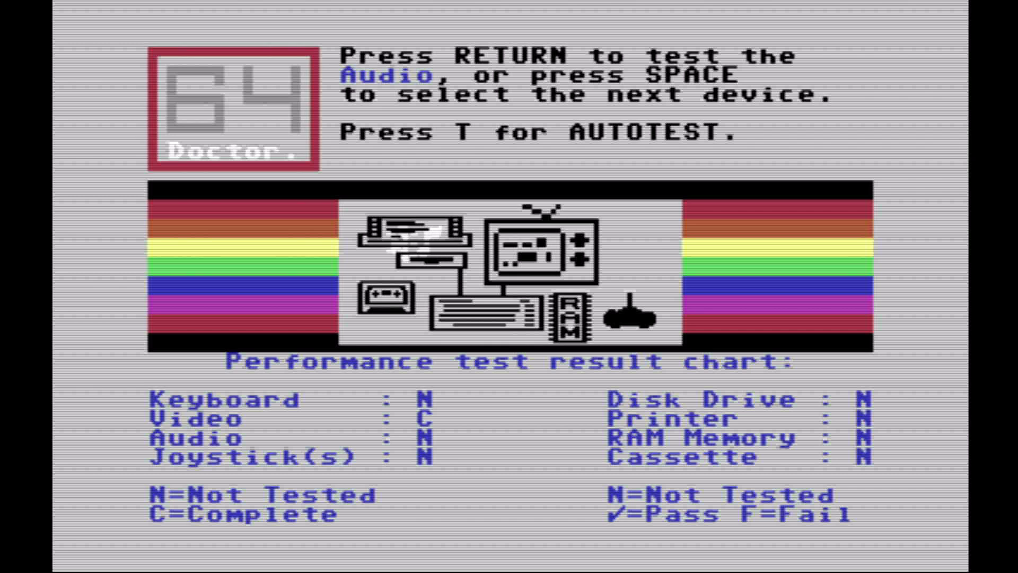
pyautogui.press('Return')
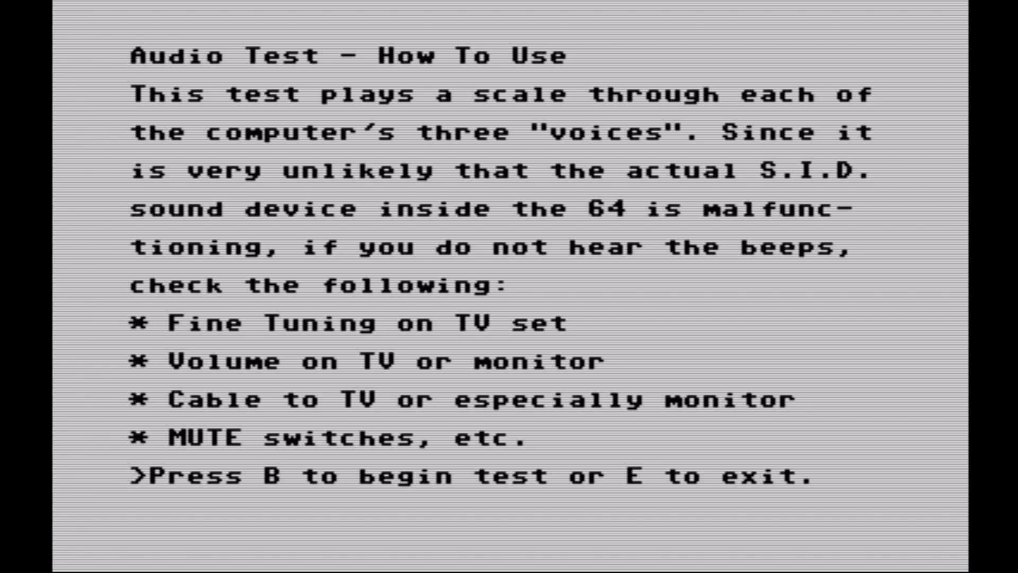
# Step: Play and stop the three-voice scale so Audio shows C, then open the Joystick(s) test
pyautogui.press('b')
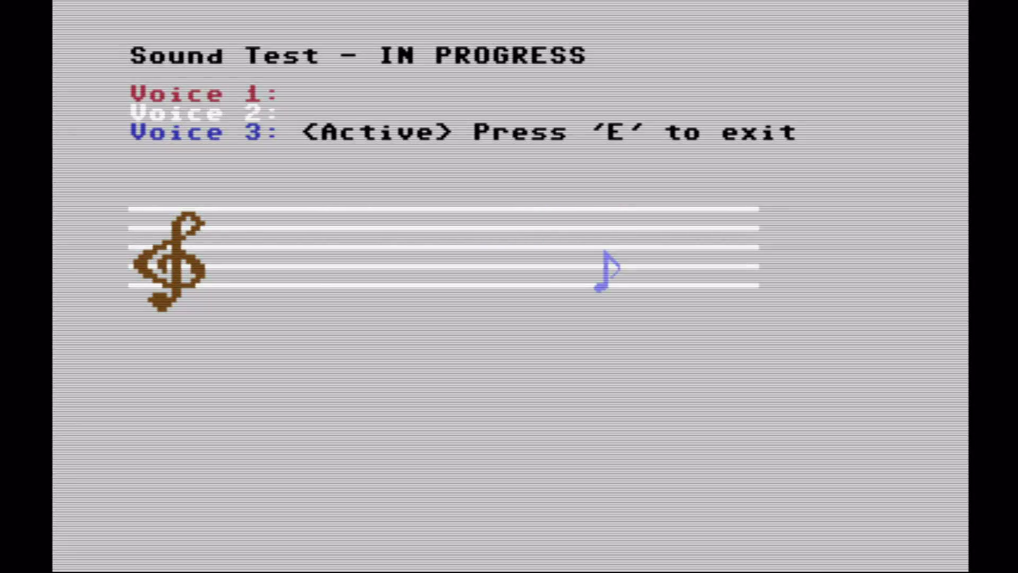
pyautogui.press('e')
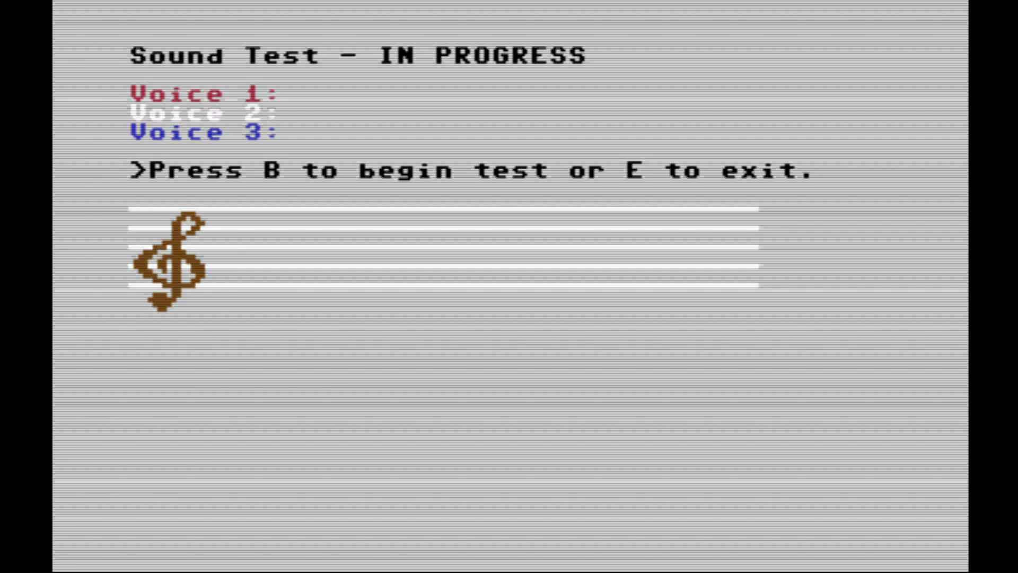
pyautogui.press('e')
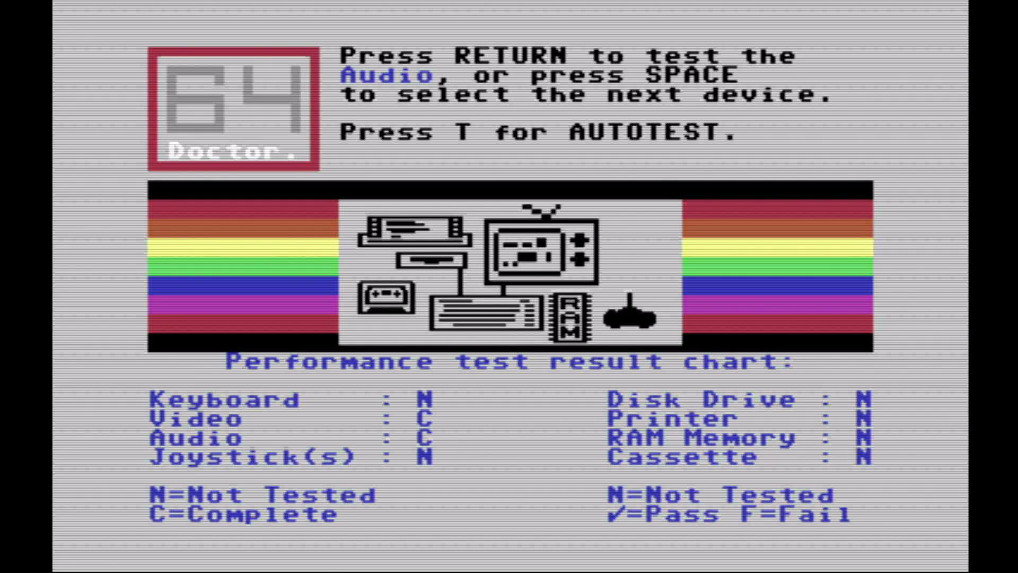
pyautogui.press('space')
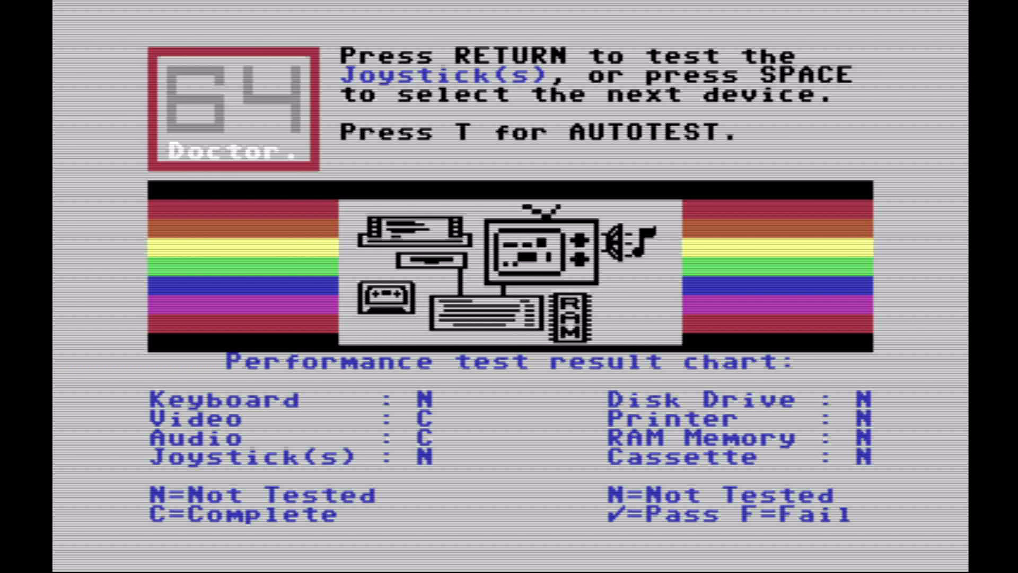
pyautogui.press('Return')
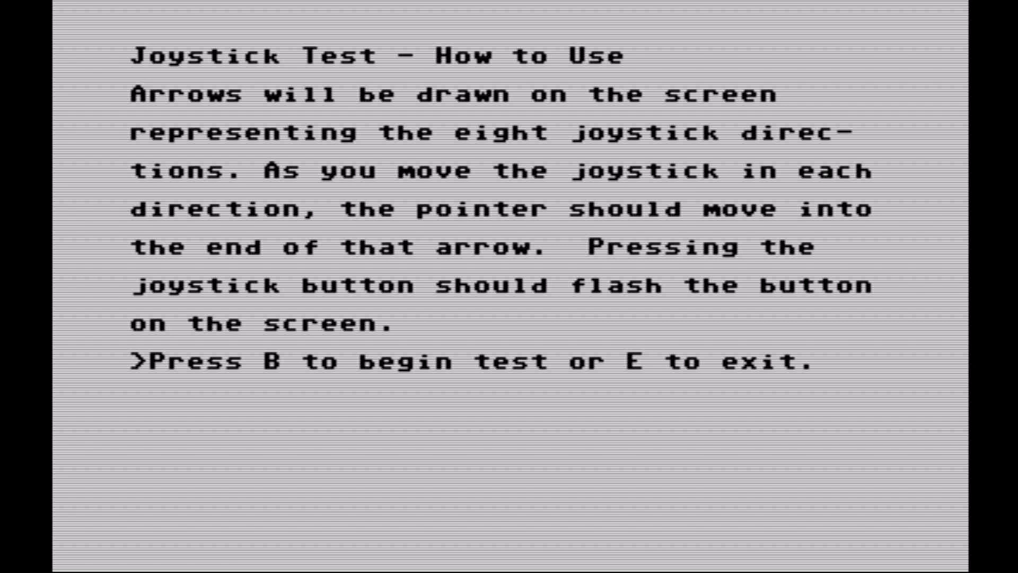
# Step: Test Joystick #2 by pushing it left and right, completing the Joystick(s) check
pyautogui.press('b')
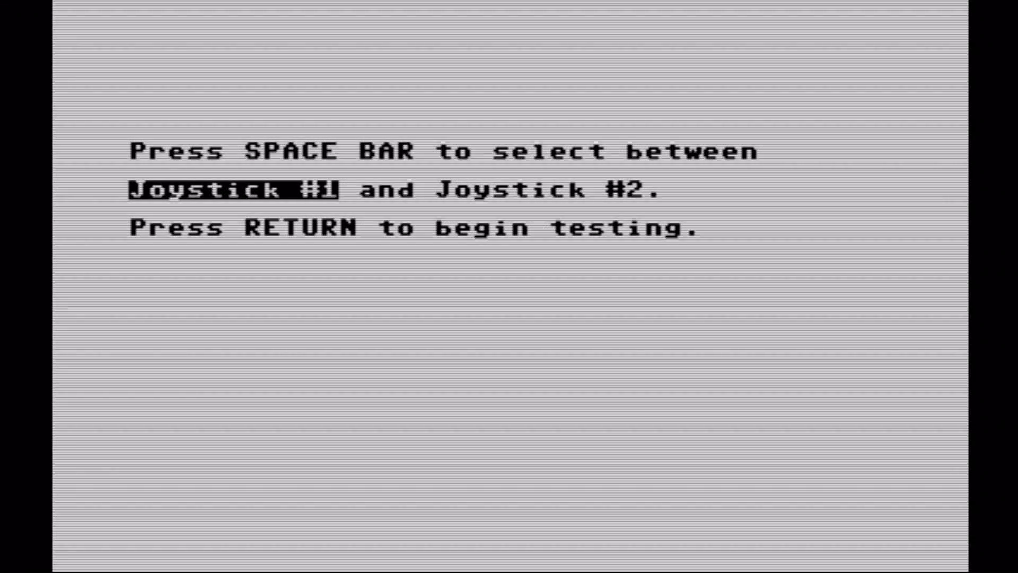
pyautogui.press('space')
pyautogui.press('Return')
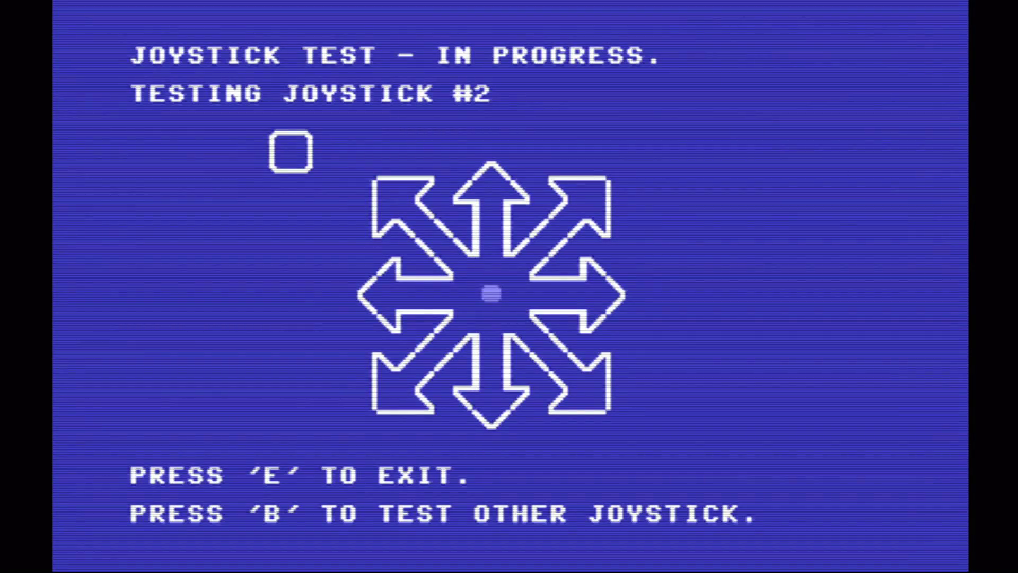
pyautogui.press('Left')
pyautogui.press('Right')
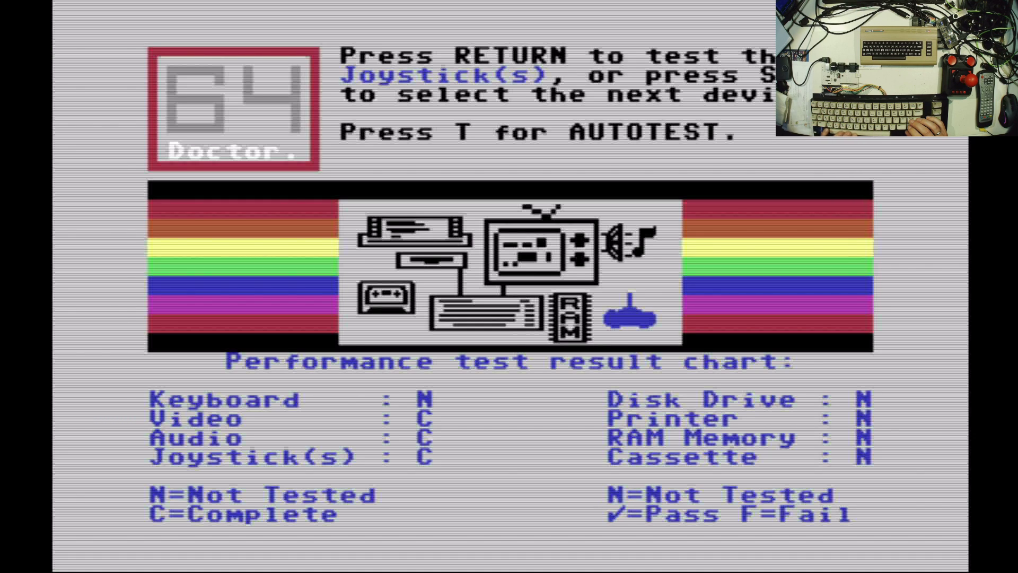
# Step: Select RAM(Memory), run a SINGLE test pass, and exit the passed results to the chart
pyautogui.press('space')
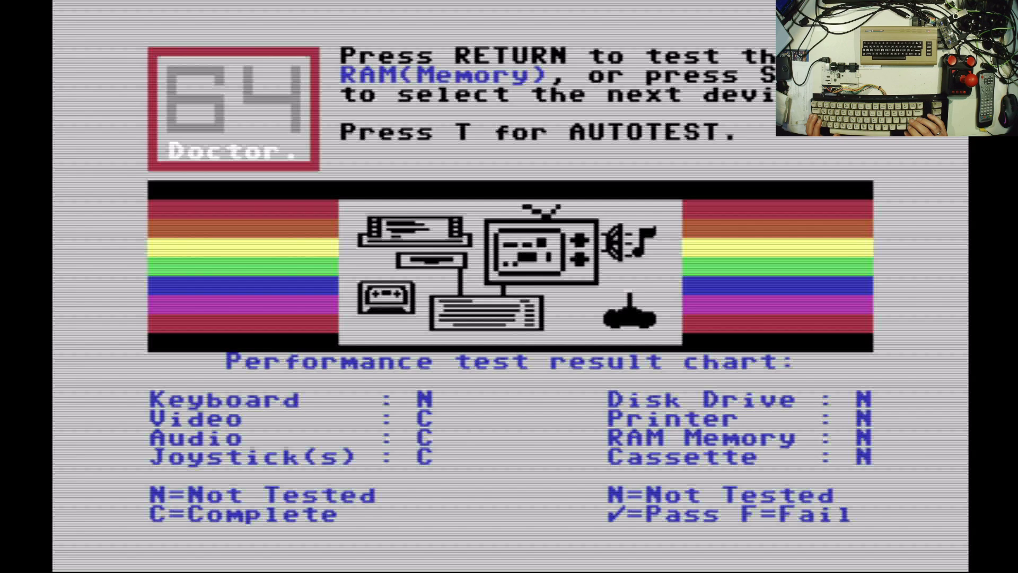
pyautogui.press('Return')
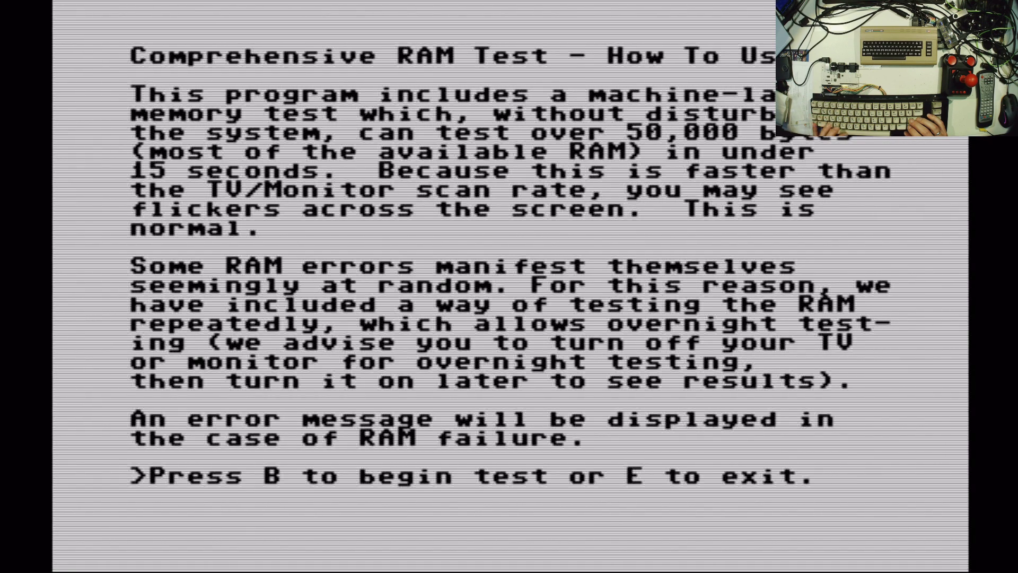
pyautogui.press('b')
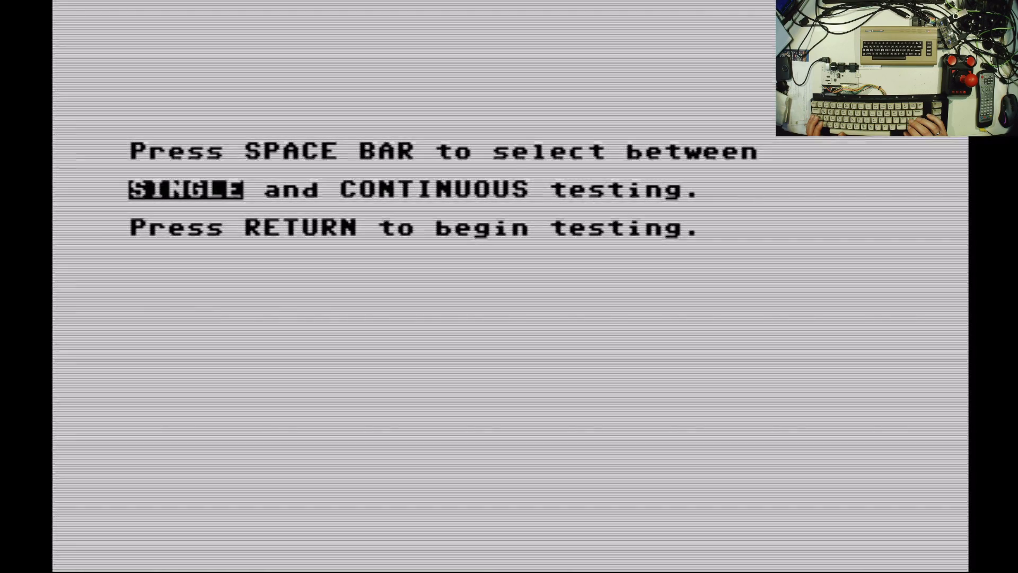
pyautogui.press('Return')
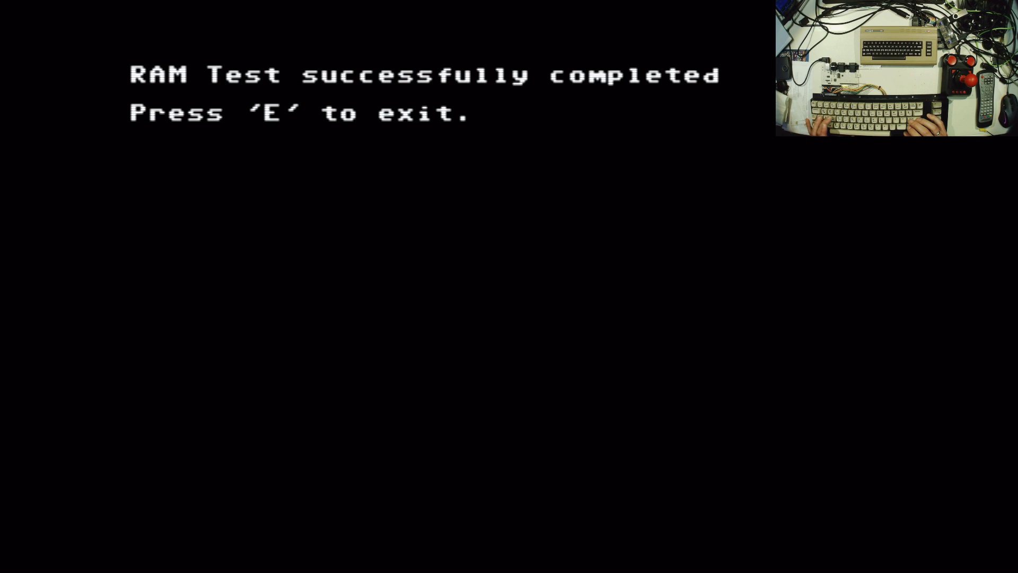
pyautogui.press('e')
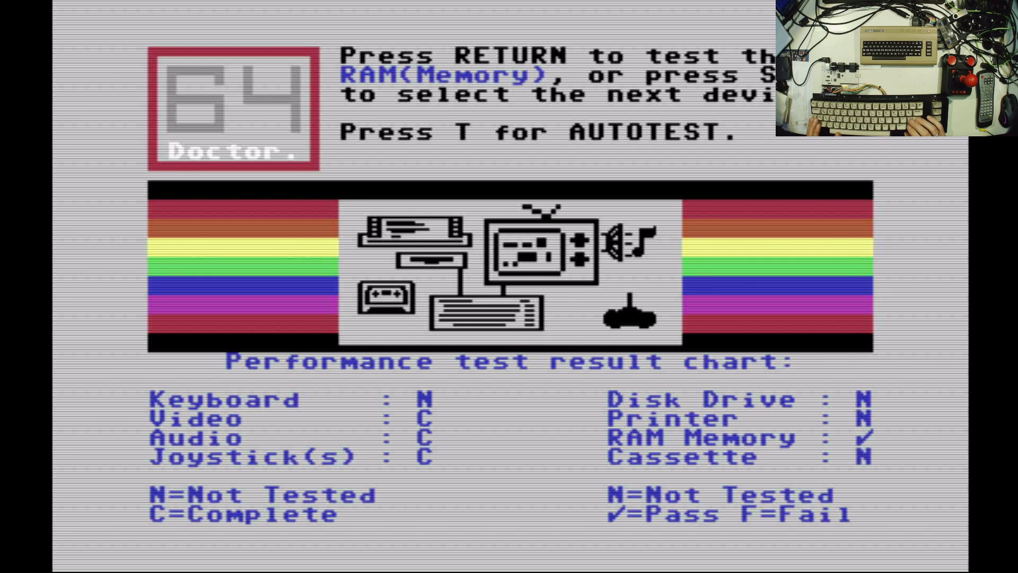
# Step: Select Keyboard in 64 Doctor and begin the keyboard test
pyautogui.press('space')
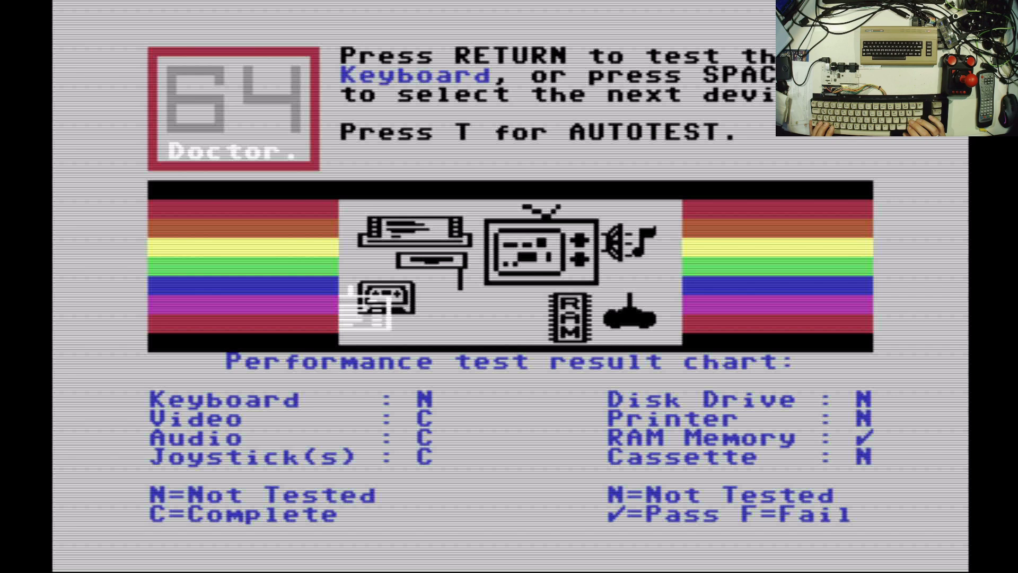
pyautogui.press('Return')
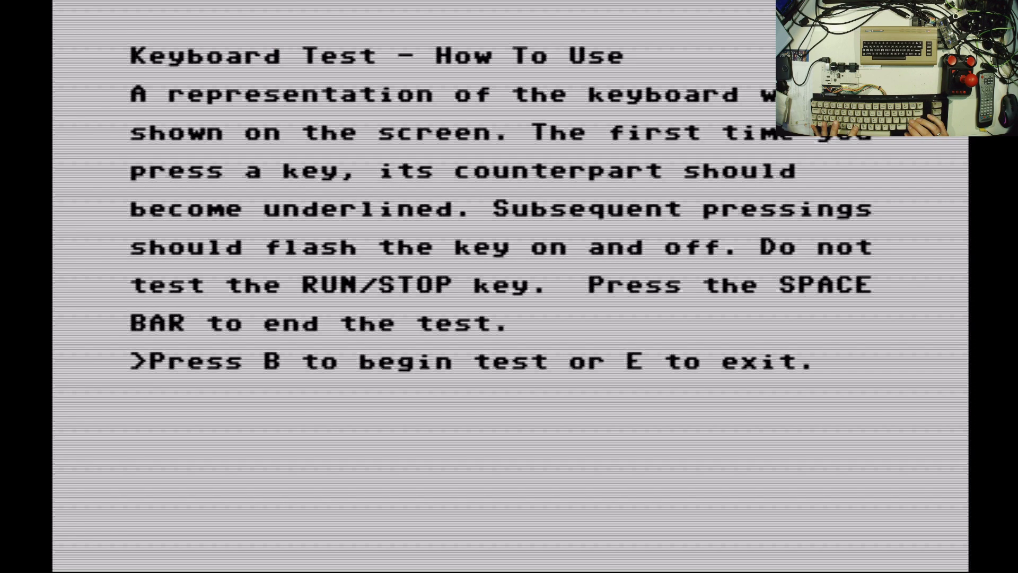
pyautogui.press('b')
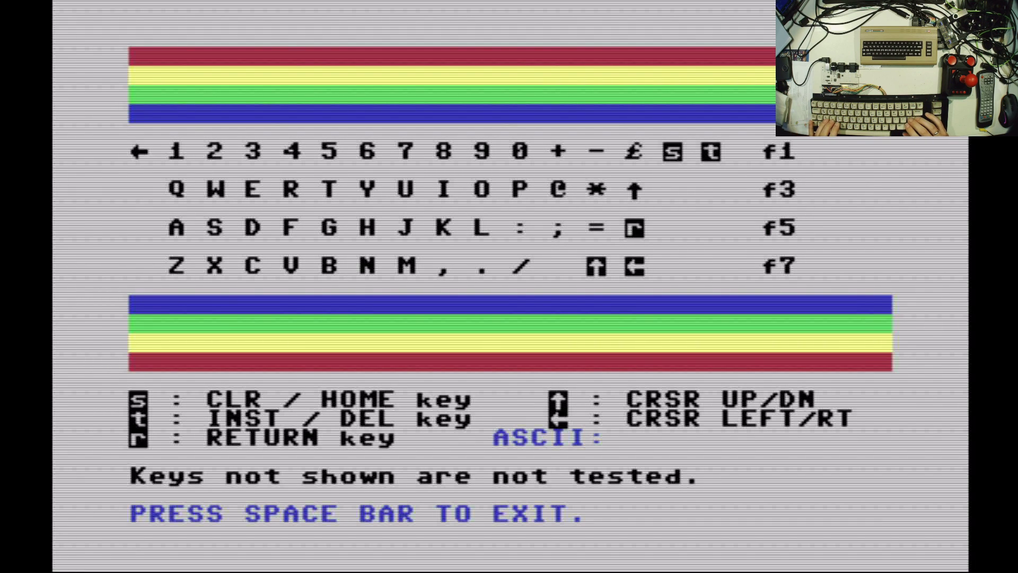
# Step: Register the home row A through L, plus ;, 7 and :, on the key map
pyautogui.press('a')
pyautogui.press('s')
pyautogui.press('d')
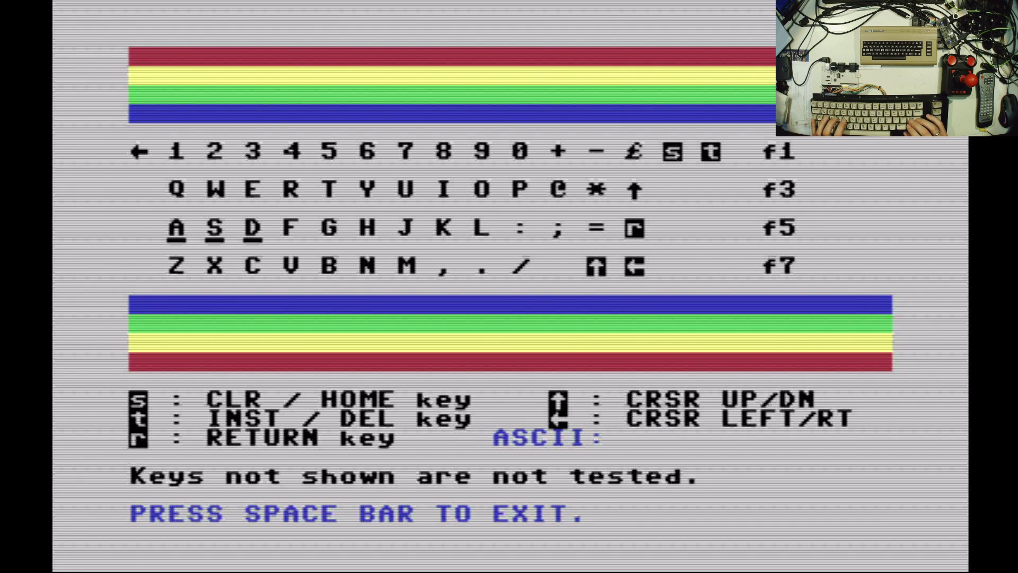
pyautogui.press('f')
pyautogui.press('g')
pyautogui.press('h')
pyautogui.press('j')
pyautogui.press('k')
pyautogui.press('l')
pyautogui.press(';')
pyautogui.press('7')
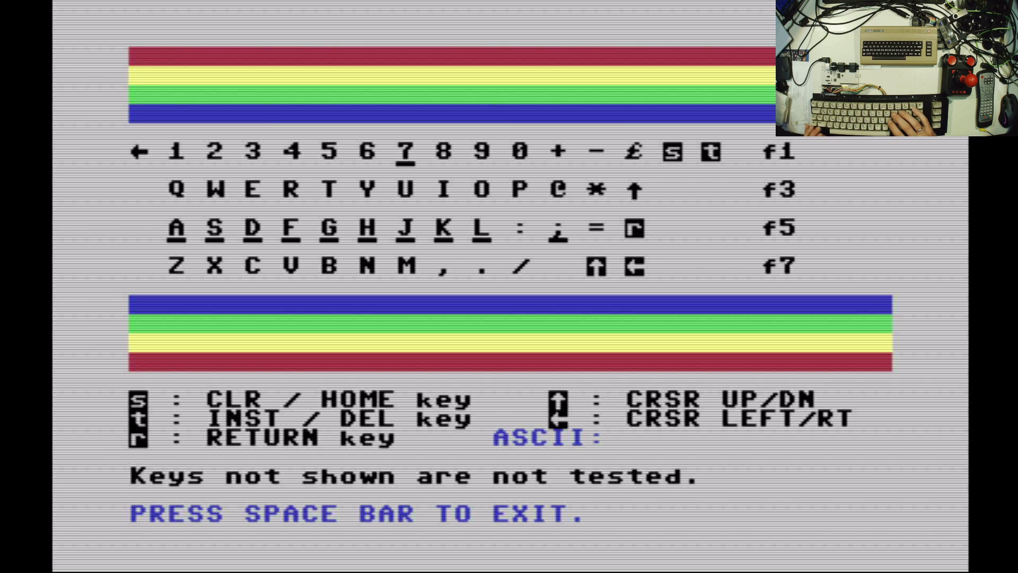
pyautogui.press(':')
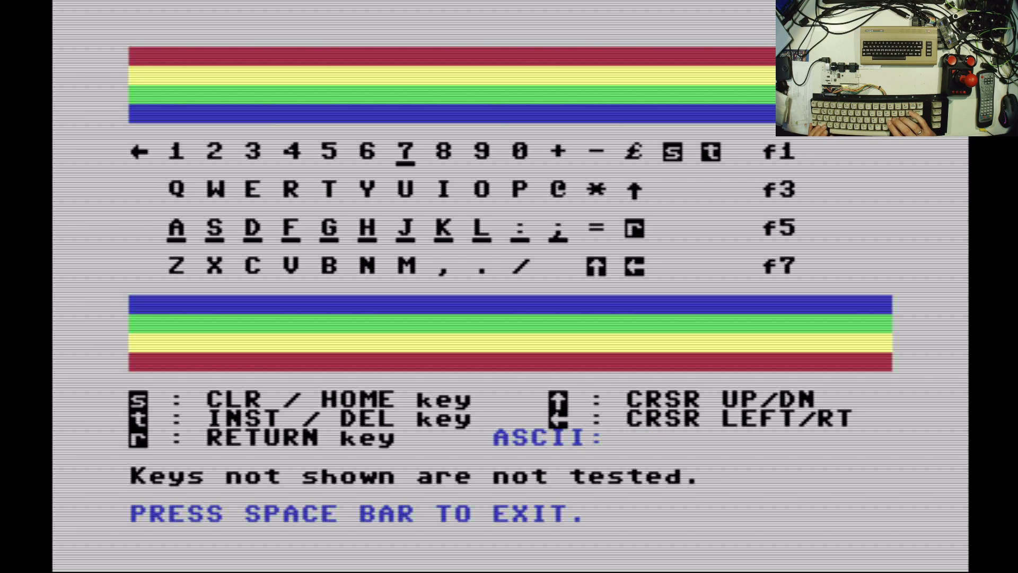
# Step: Register X through M, period, slash, ← and 1–7, then re-check ; and 7
pyautogui.write('xcvbnm')
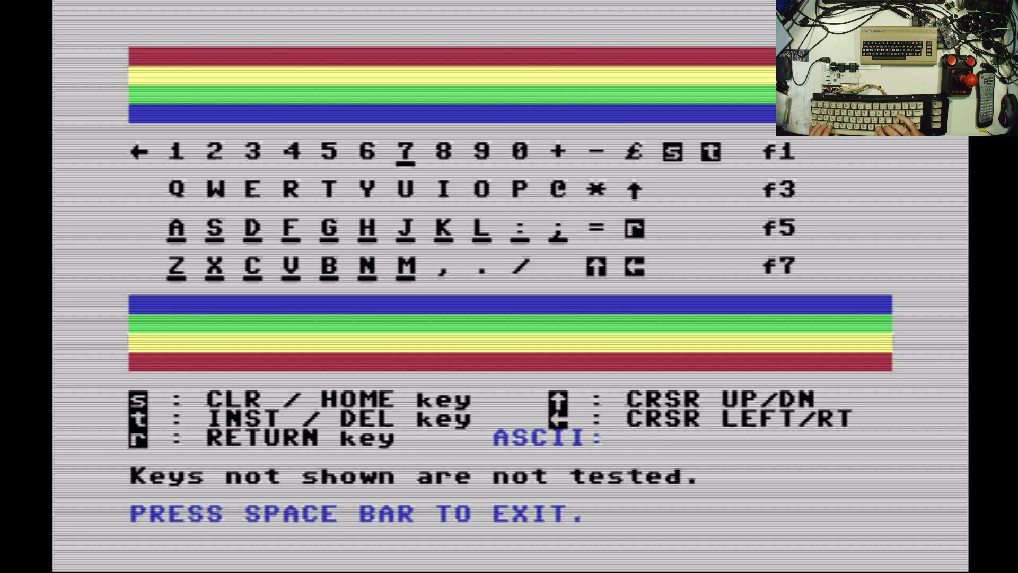
pyautogui.press('.')
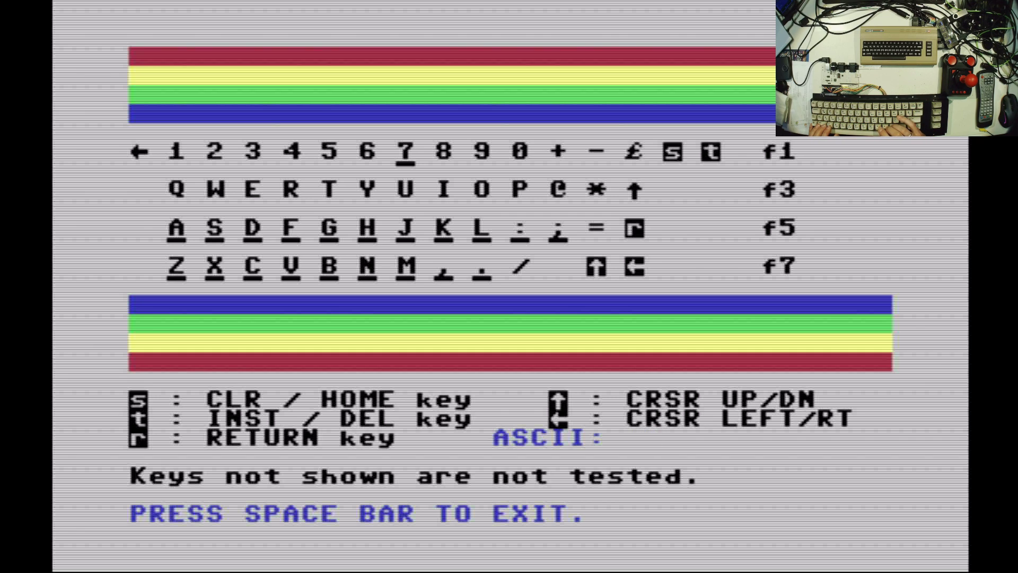
pyautogui.press('/')
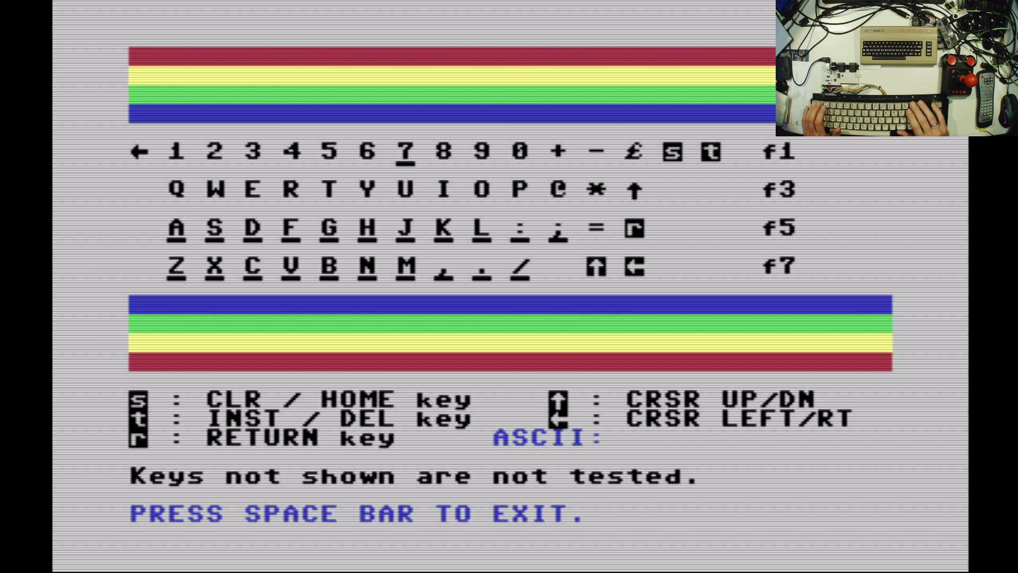
pyautogui.press('`')
pyautogui.press('1')
pyautogui.press('2')
pyautogui.press('3')
pyautogui.press('4')
pyautogui.press('5')
pyautogui.press('6')
pyautogui.press('7')
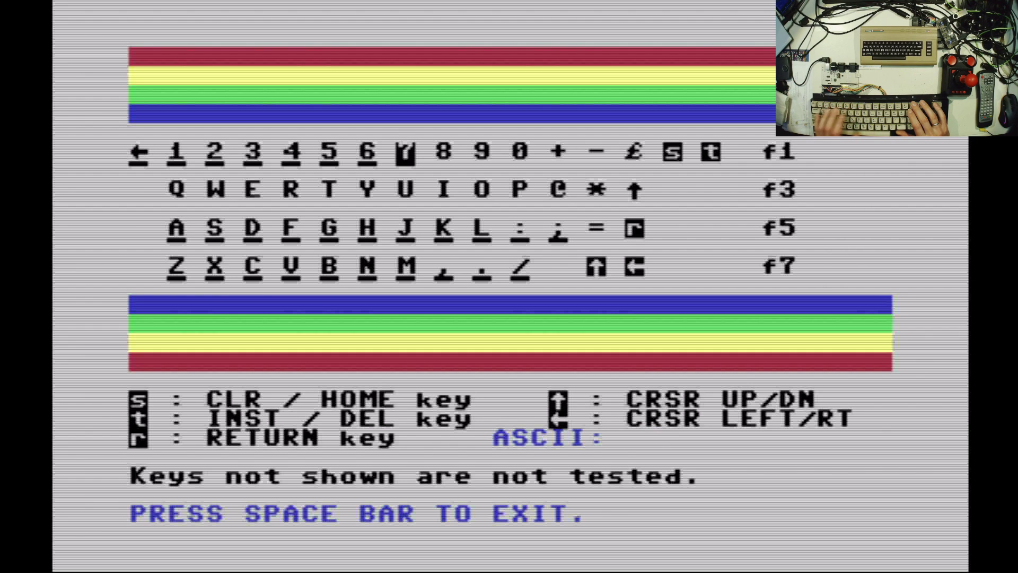
pyautogui.press(';')
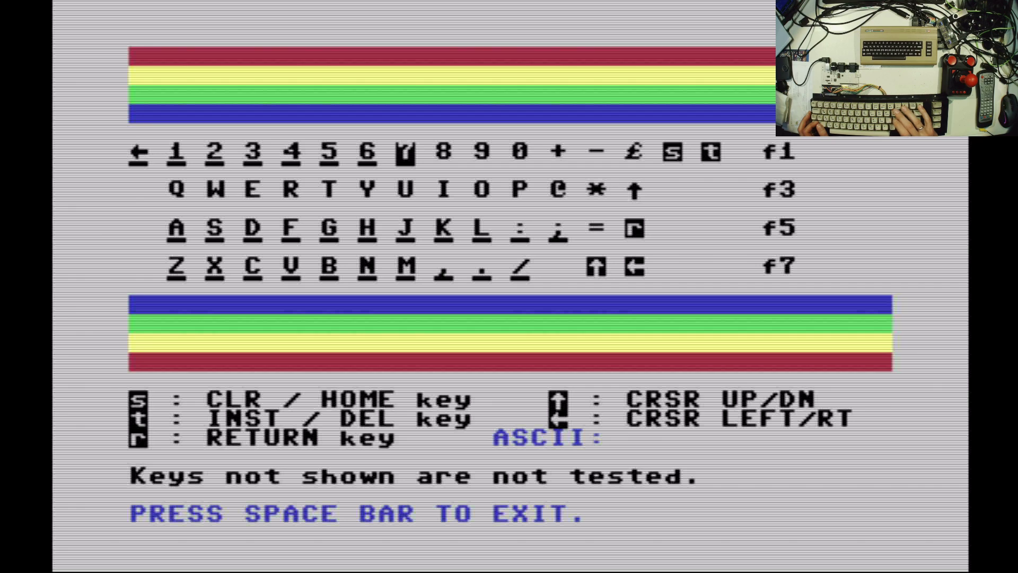
pyautogui.press('7')
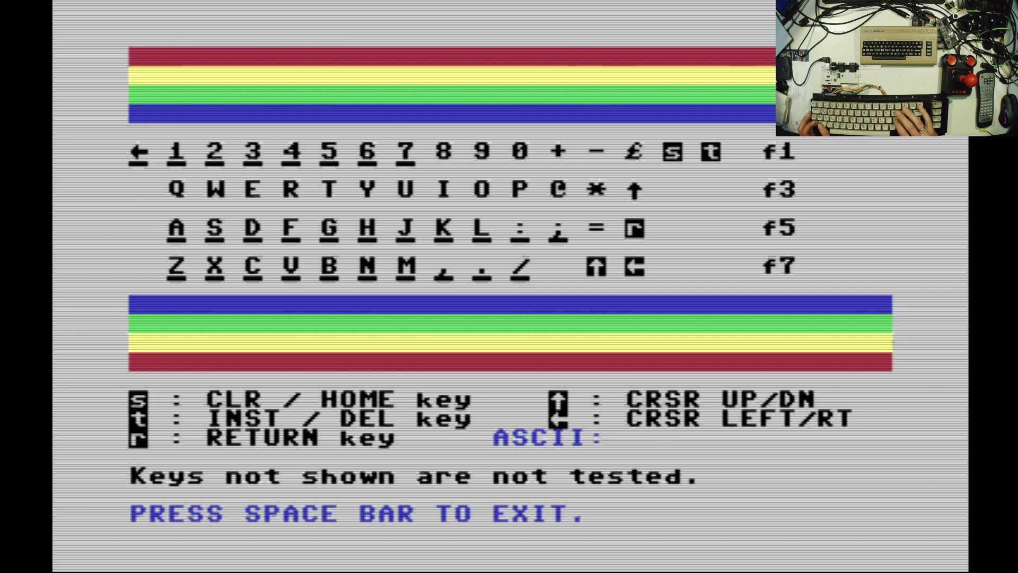
# Step: Register @ and re-check :, ;, 4, 5 and 6 on the keyboard test map
pyautogui.press('@')
pyautogui.press('@')
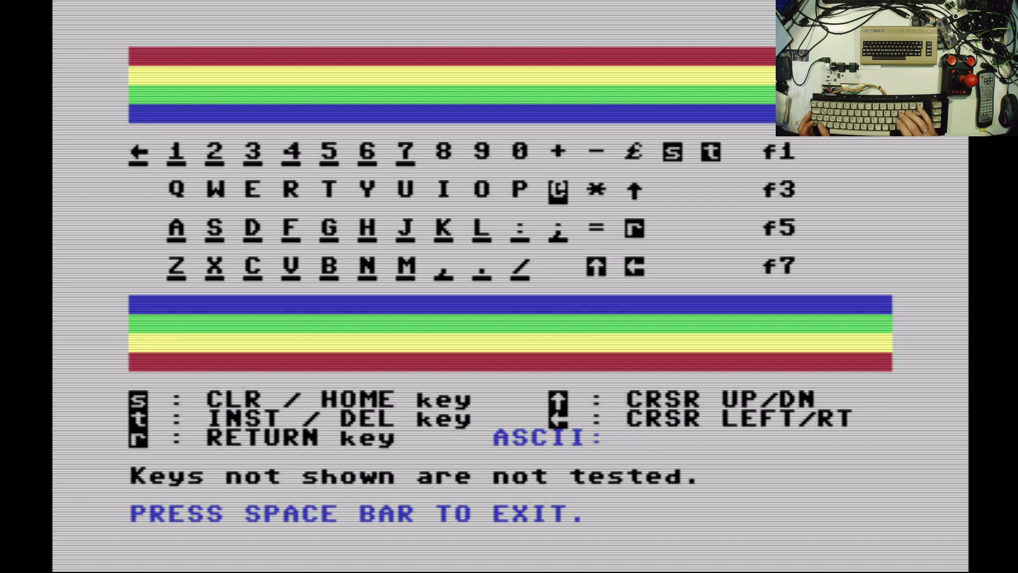
pyautogui.press(':')
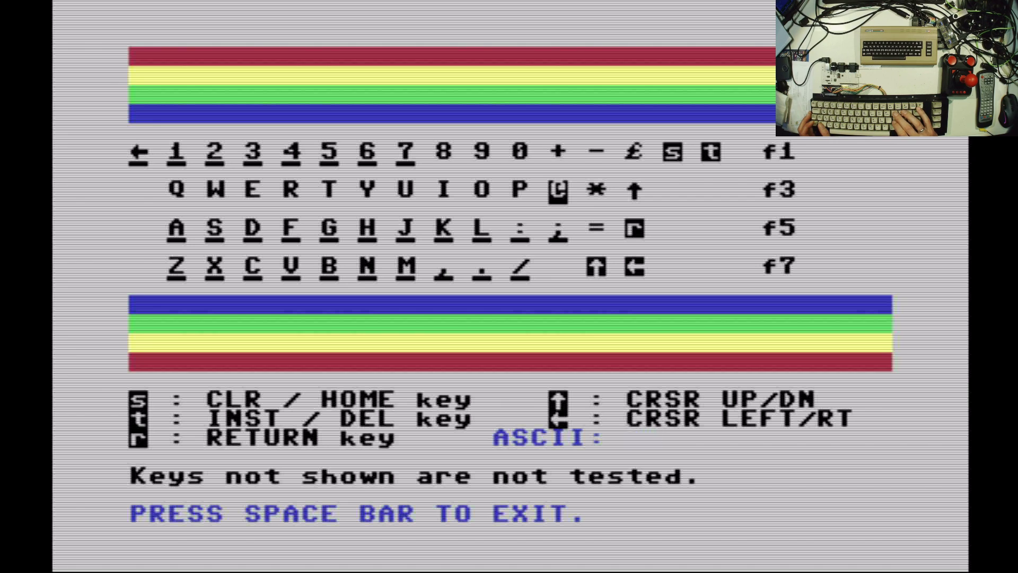
pyautogui.press(':')
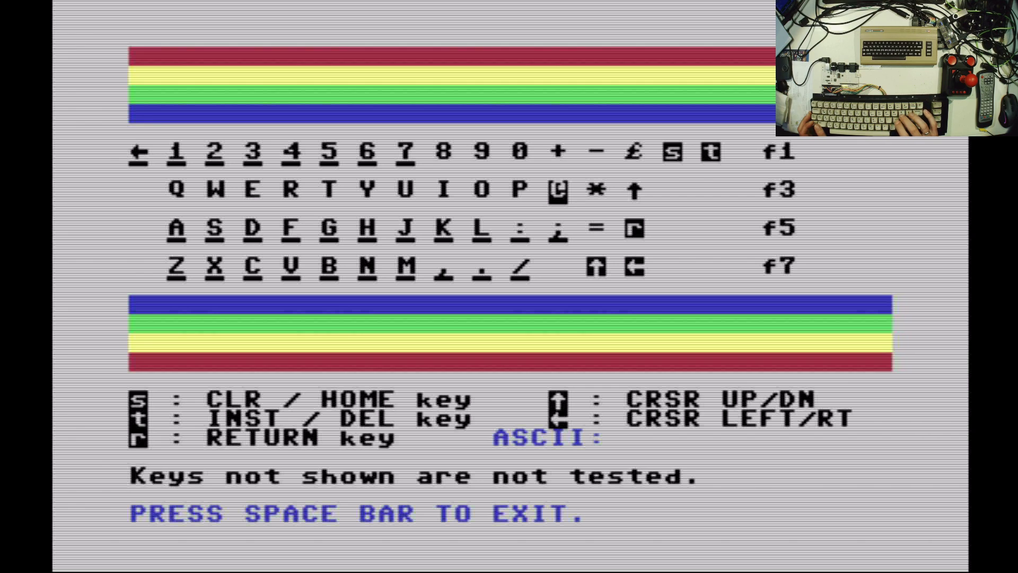
pyautogui.press(';')
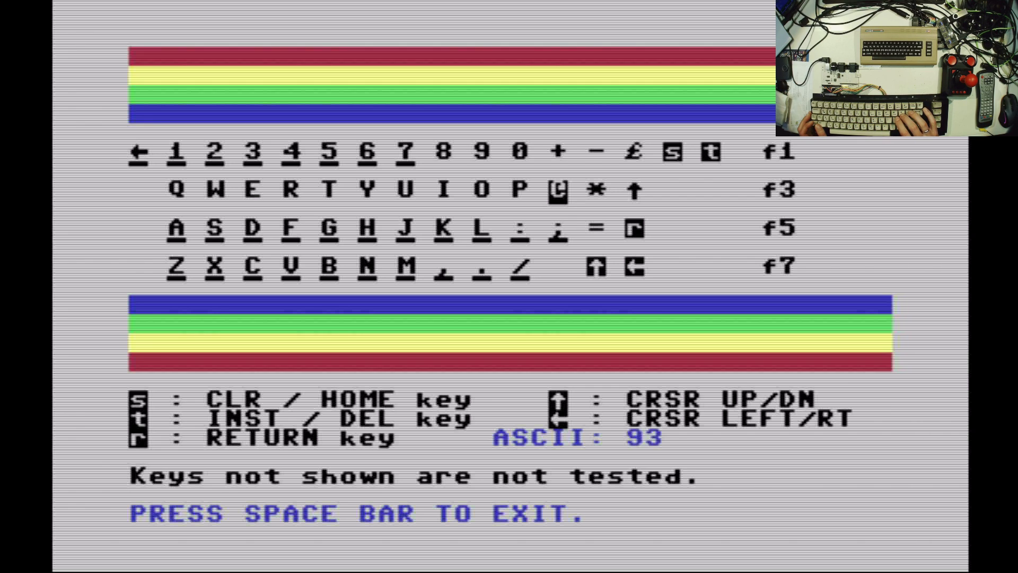
pyautogui.press('4')
pyautogui.press('4')
pyautogui.press('5')
pyautogui.press('6')
# Step: Register 8, 0, minus, equals and function keys f1, f3, f5, f7 on the key map
pyautogui.press('8')
pyautogui.press('0')
pyautogui.press('-')
pyautogui.press('=')
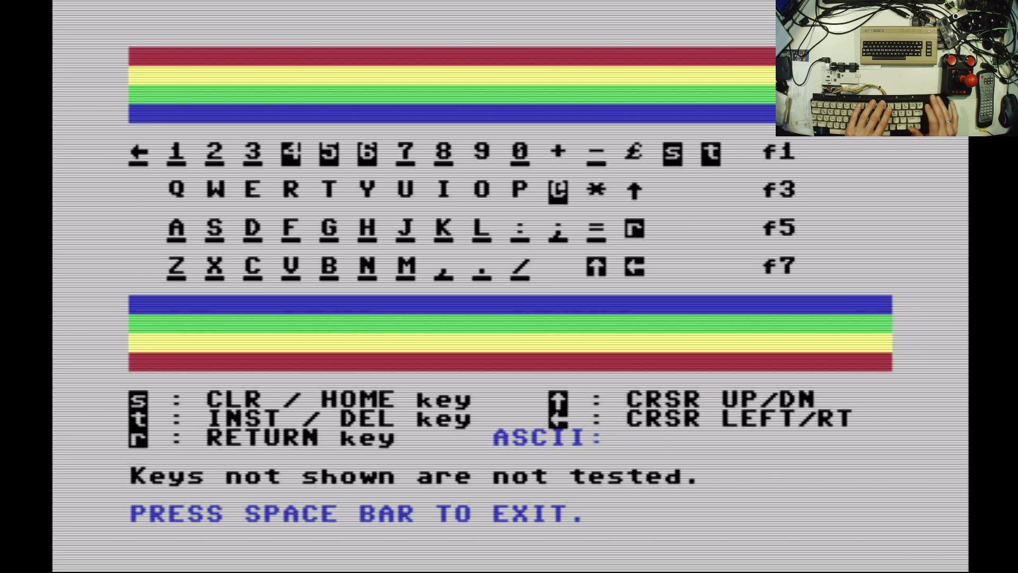
pyautogui.press('F1')
pyautogui.press('F3')
pyautogui.press('F5')
pyautogui.press('F7')
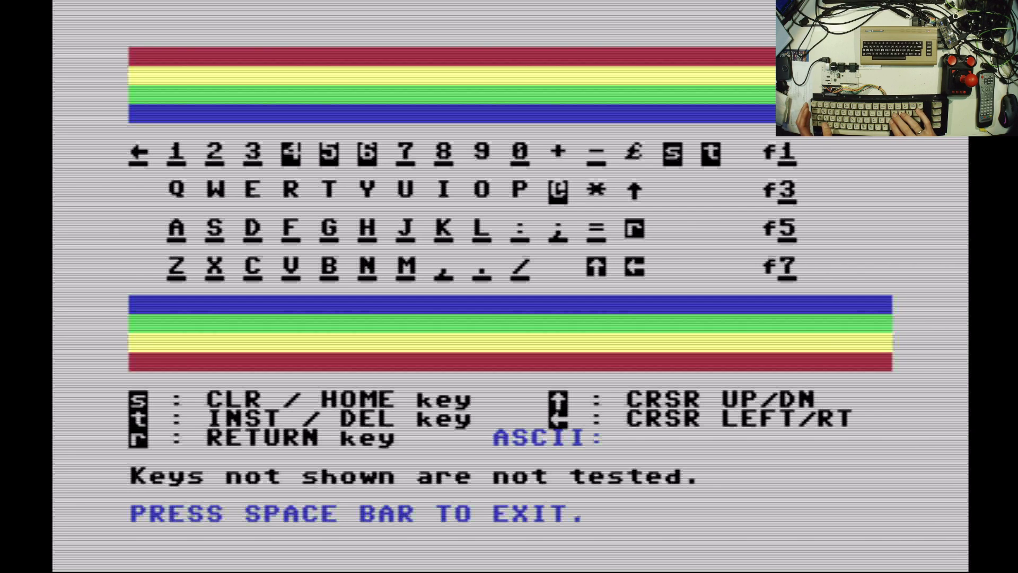
# Step: Re-check the :, ; and 7 keys once more on the key map
pyautogui.press(':')
pyautogui.press(';')
pyautogui.press(';')
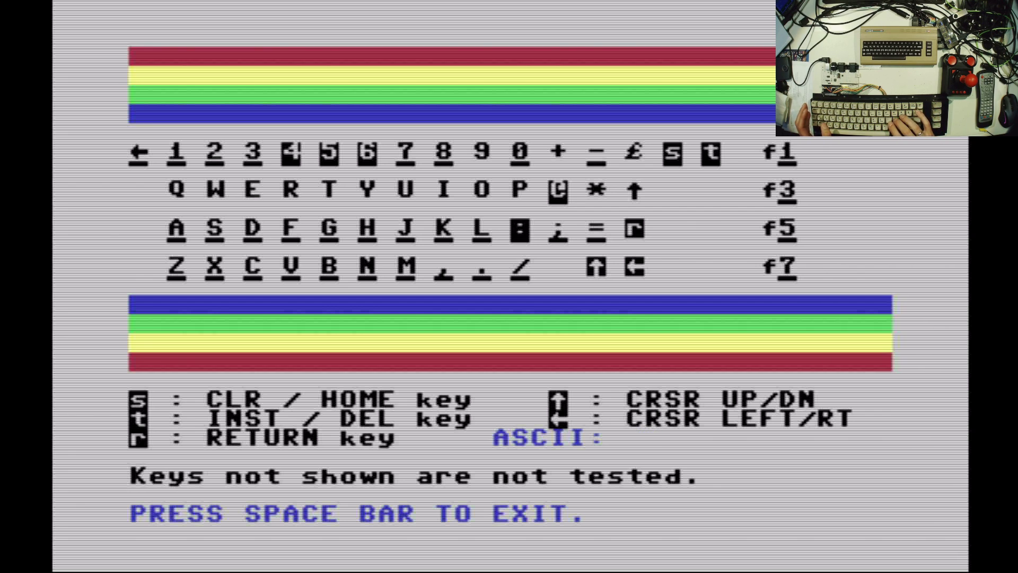
pyautogui.press('7')
pyautogui.press(':')
pyautogui.press(';')
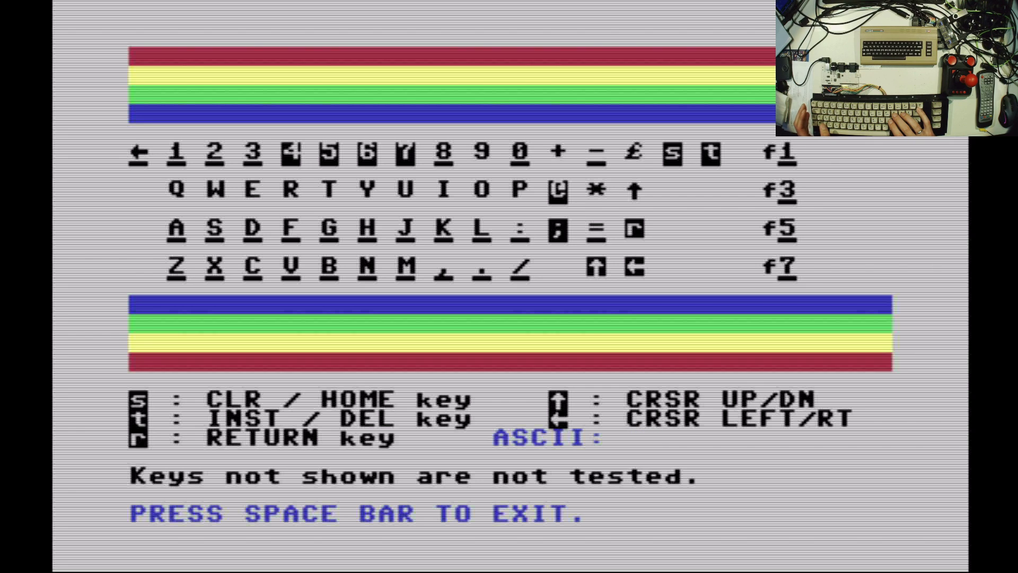